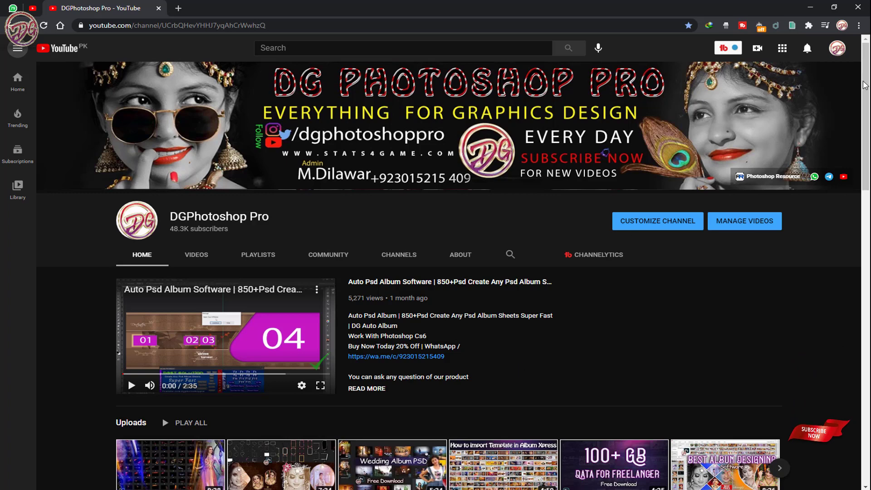
Switch from the YouTube page to Photoshop showing the grey-backdrop portrait
click(809, 8)
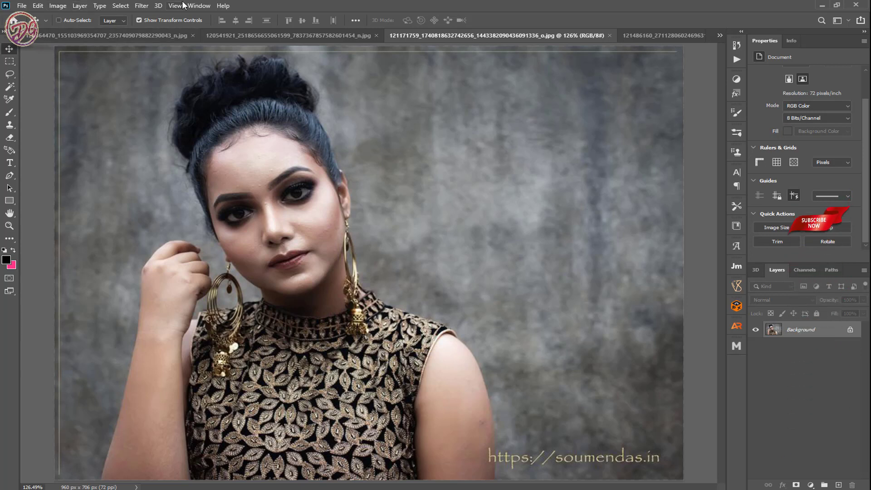
click(219, 6)
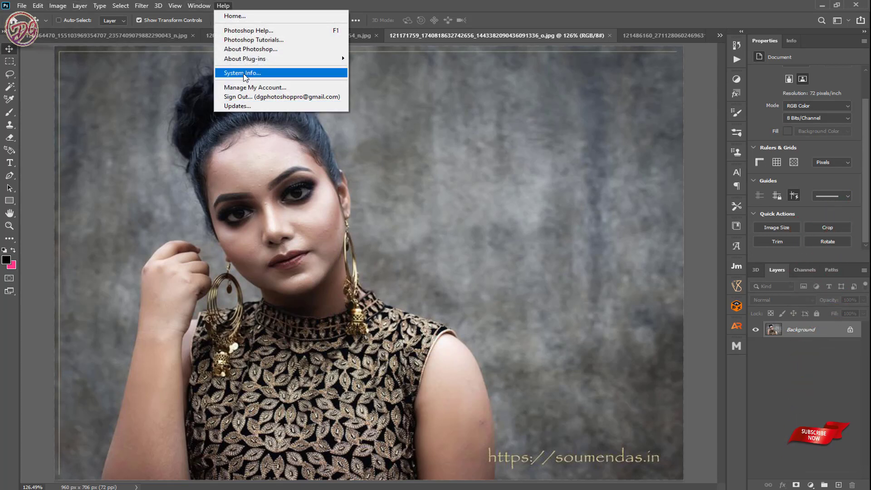
mouse_move(245, 59)
click(449, 94)
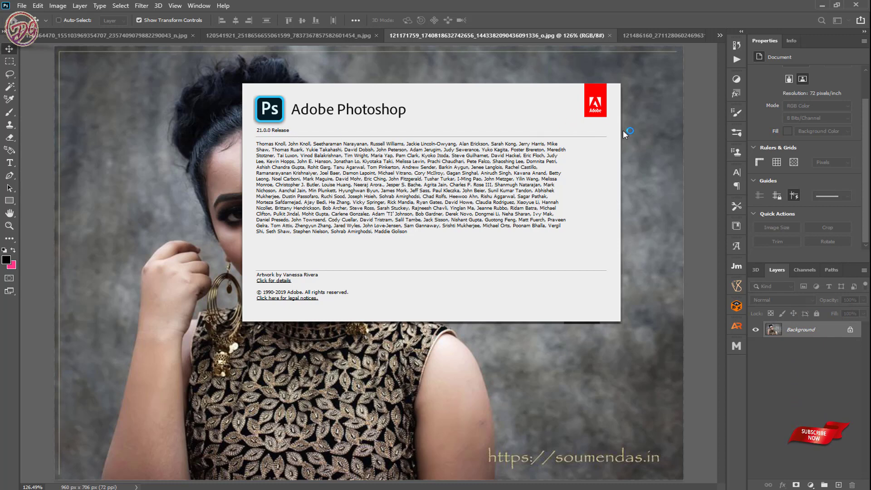
click(650, 130)
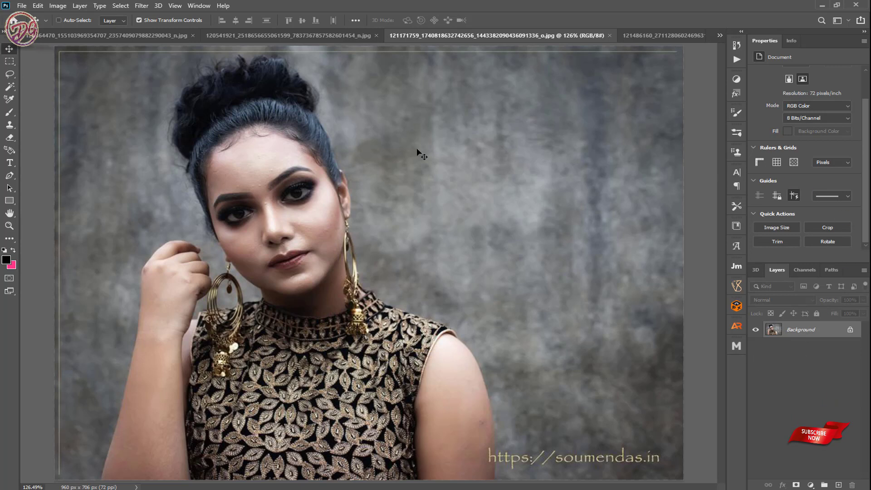
click(307, 39)
click(473, 34)
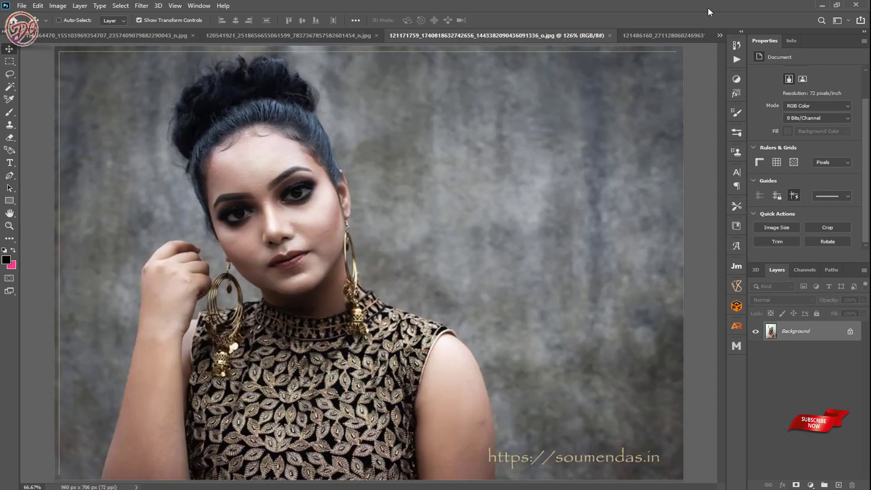
click(673, 35)
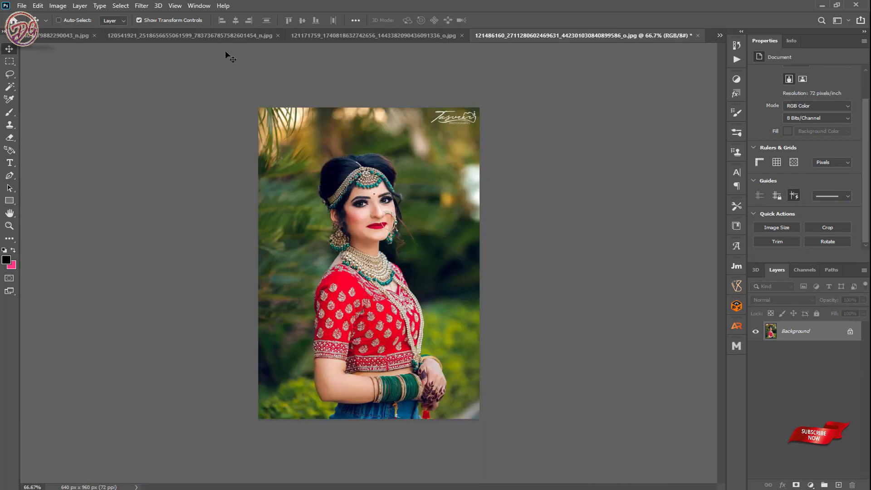
click(417, 39)
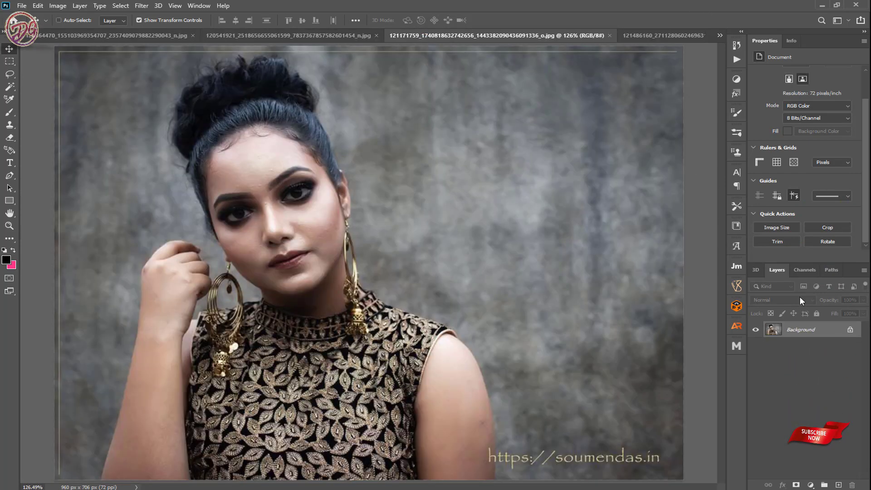
Convert the portrait's Background to Layer 0 and apply Remove Background to drop the grey backdrop
double_click(812, 330)
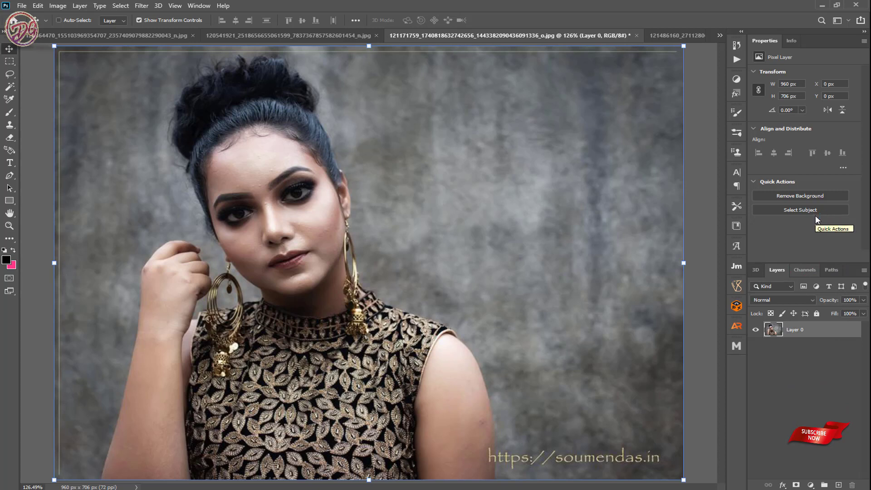
click(802, 197)
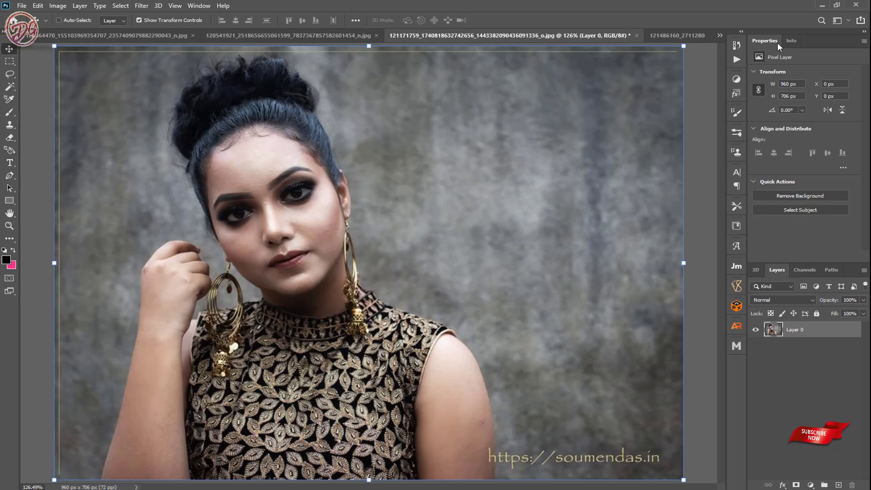
click(800, 40)
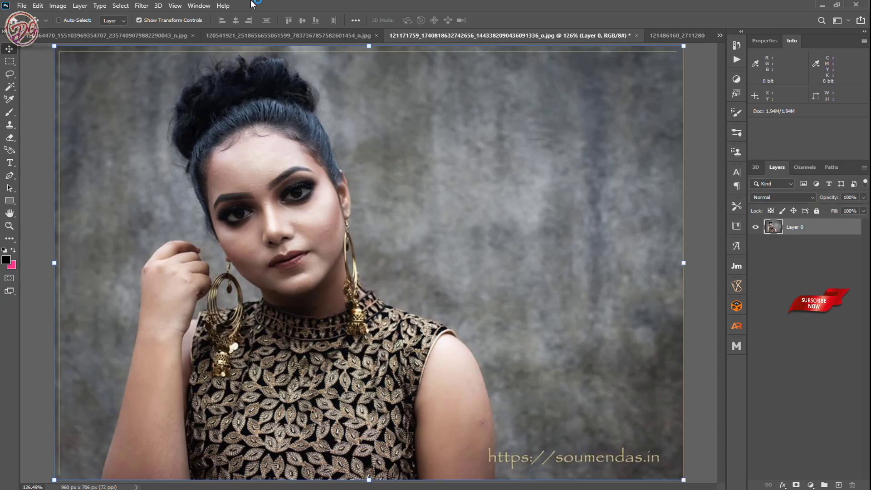
click(207, 6)
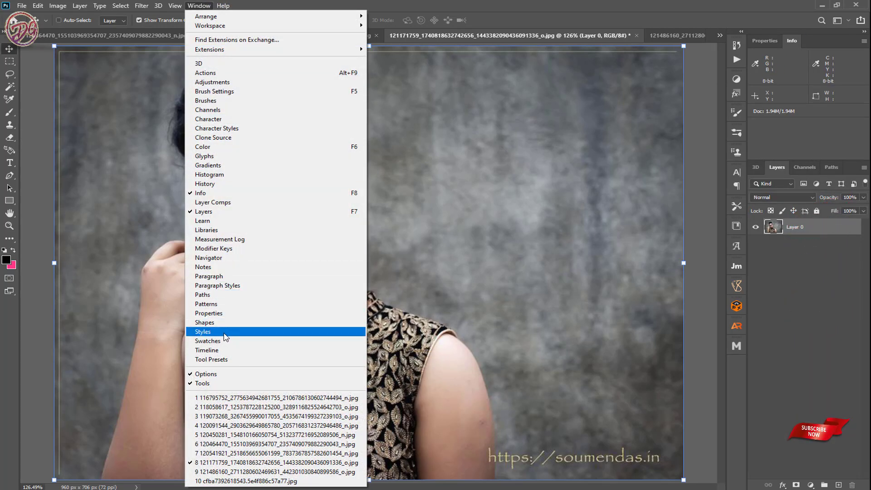
click(221, 314)
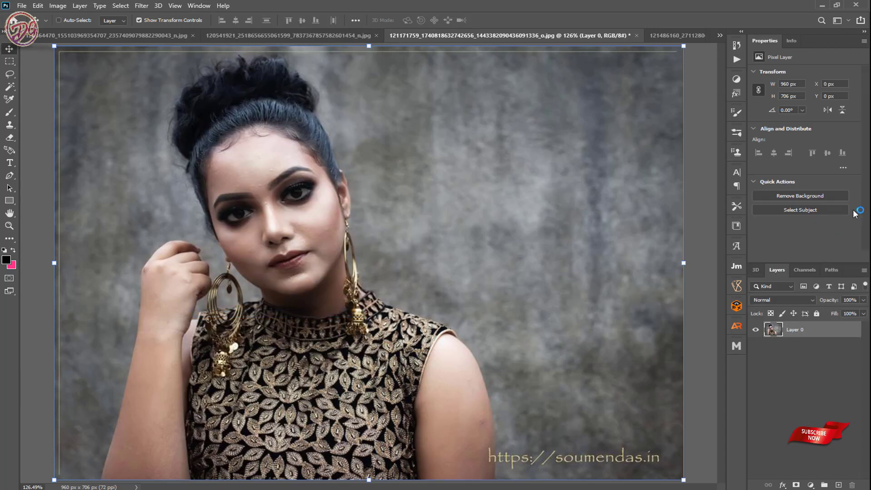
click(801, 195)
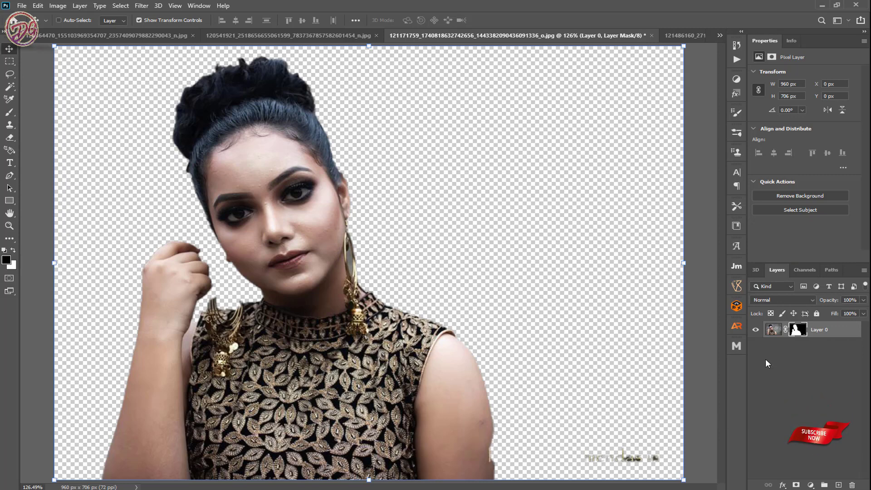
Brush over the lower arm on Layer 0's mask, switching to white to restore it
click(802, 330)
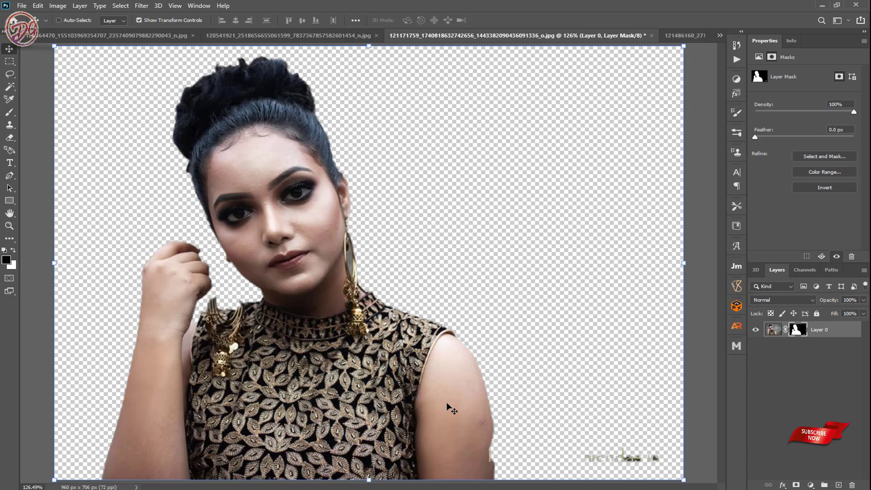
key(b)
mouse_move(476, 444)
mouse_down()
mouse_move(462, 456)
mouse_move(463, 422)
mouse_move(460, 436)
mouse_move(446, 443)
mouse_up()
key(x)
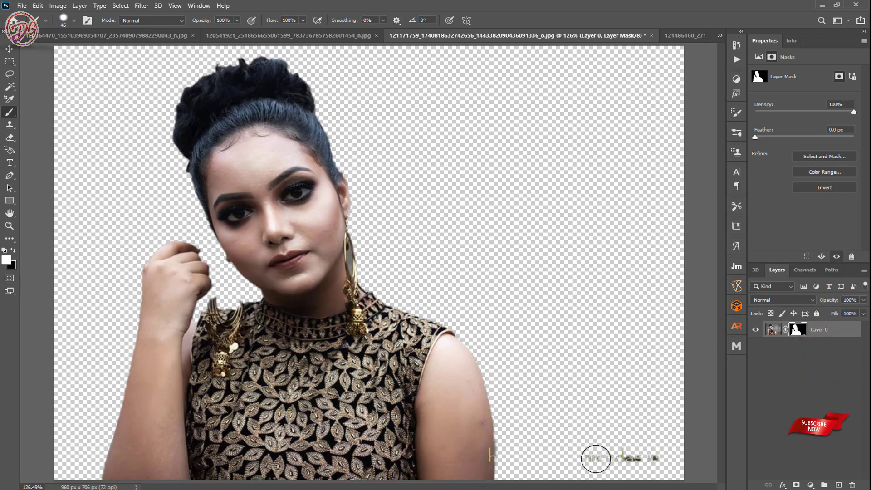
Paint black over the bottom-right watermark text on the mask, then bring up the bride photo
key(x)
drag(596, 459, 646, 456)
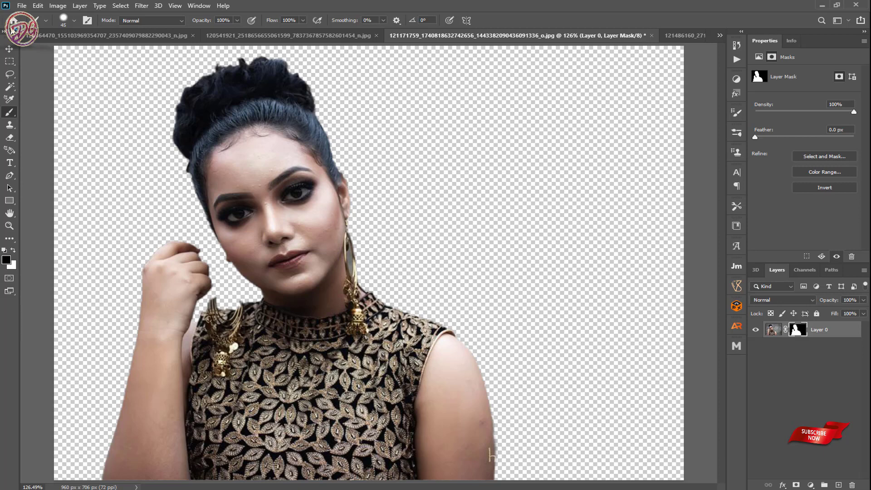
click(10, 50)
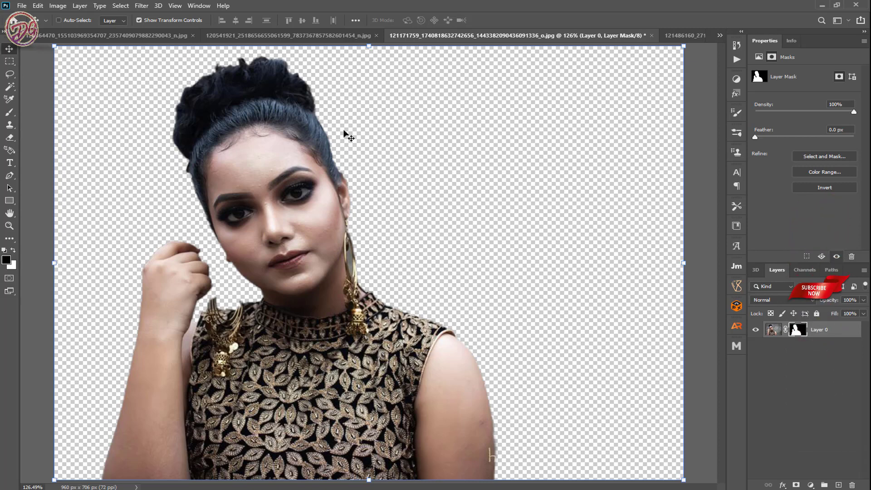
click(679, 36)
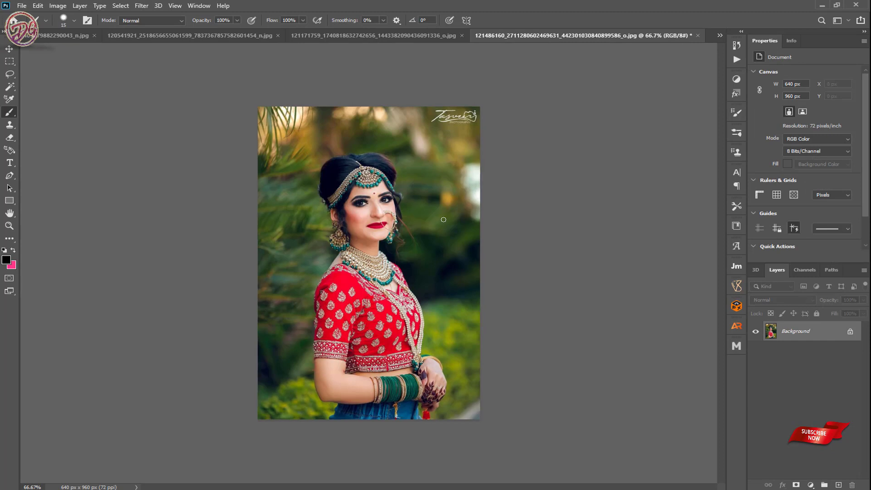
Fit the bride photo to the window, convert it to Layer 0, and remove its garden backdrop
key(ctrl+0)
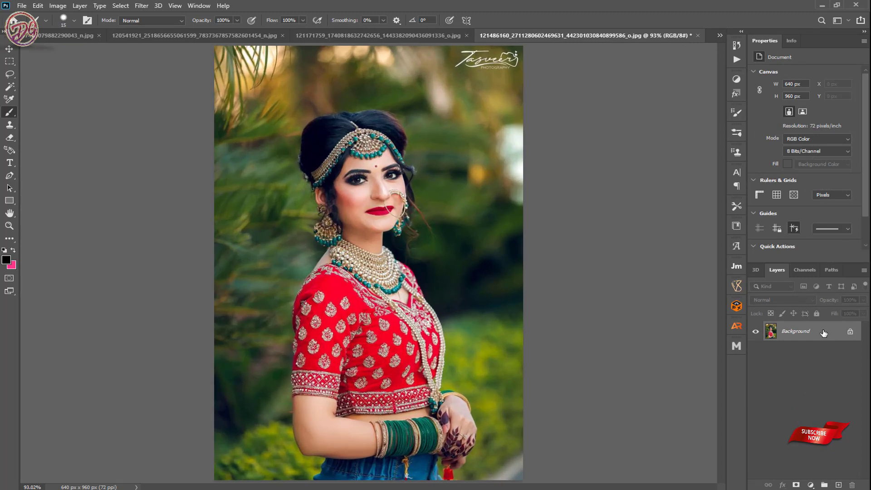
double_click(824, 333)
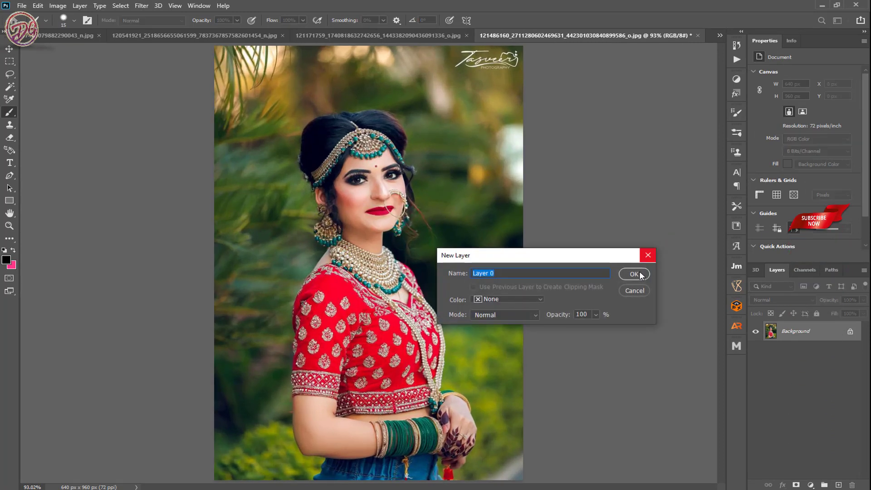
click(641, 274)
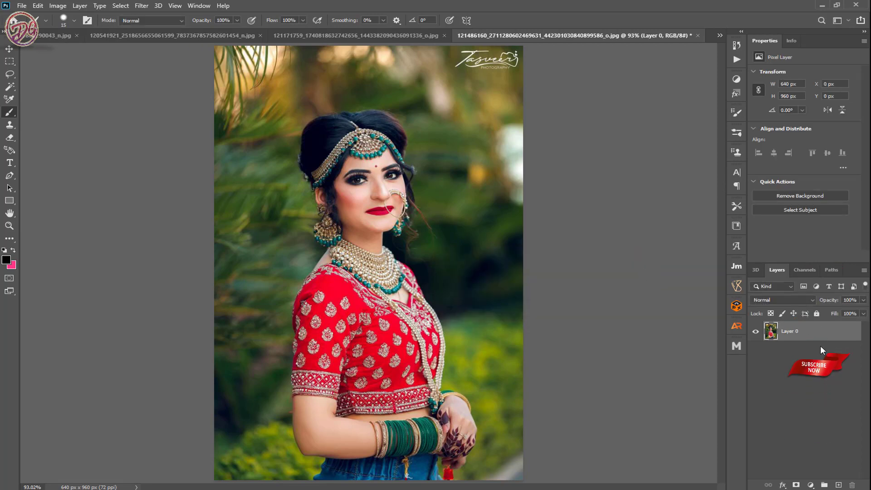
click(798, 198)
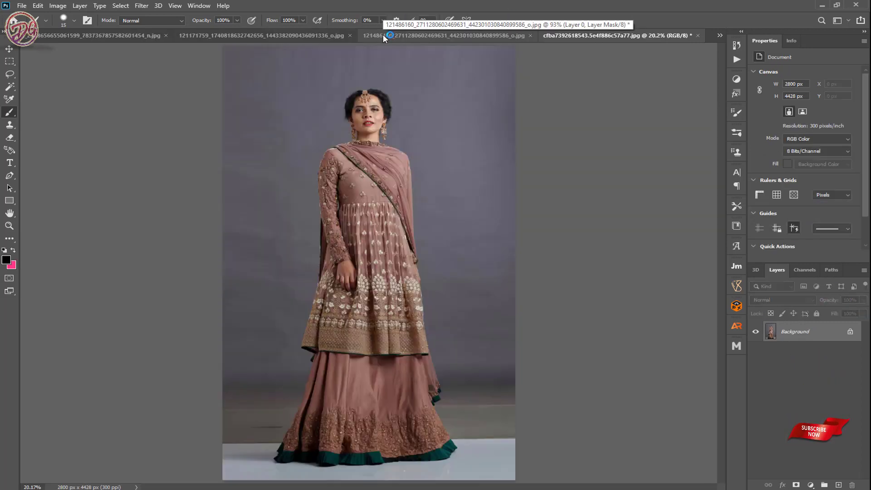
Convert the fashion photo's Background to Layer 0 and enlarge the brush to size 80
double_click(808, 330)
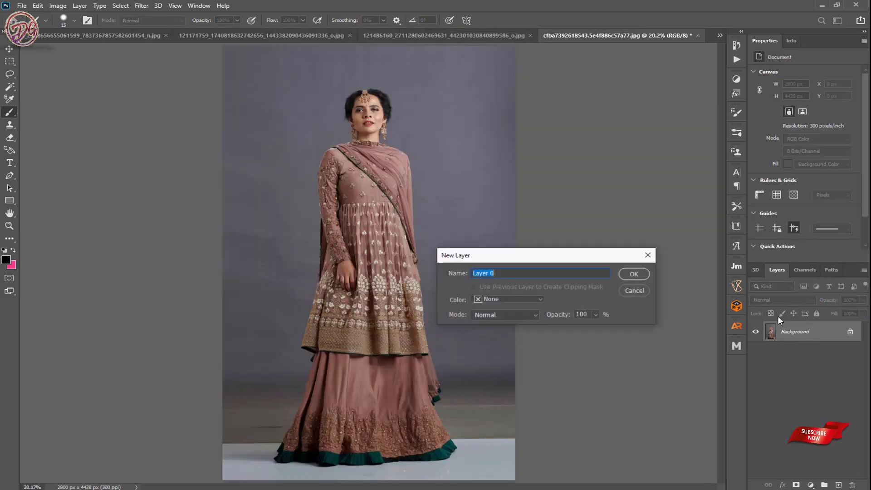
click(635, 274)
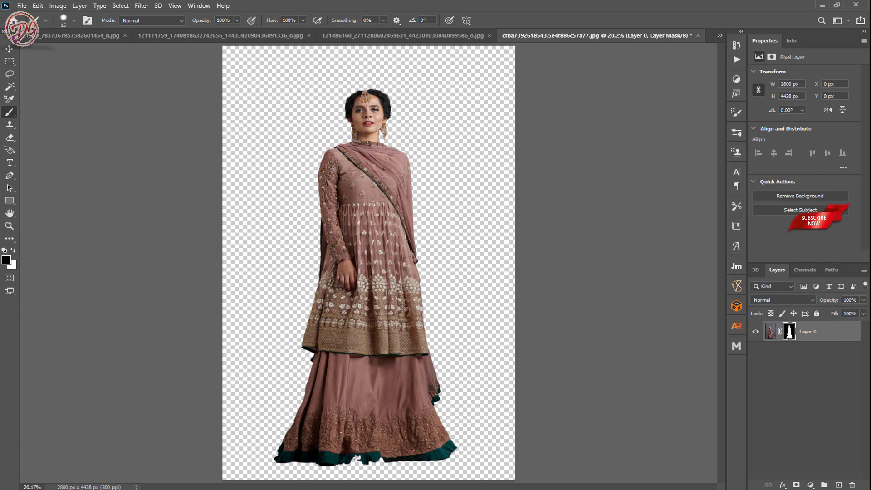
key(bracketright)
key(bracketright)
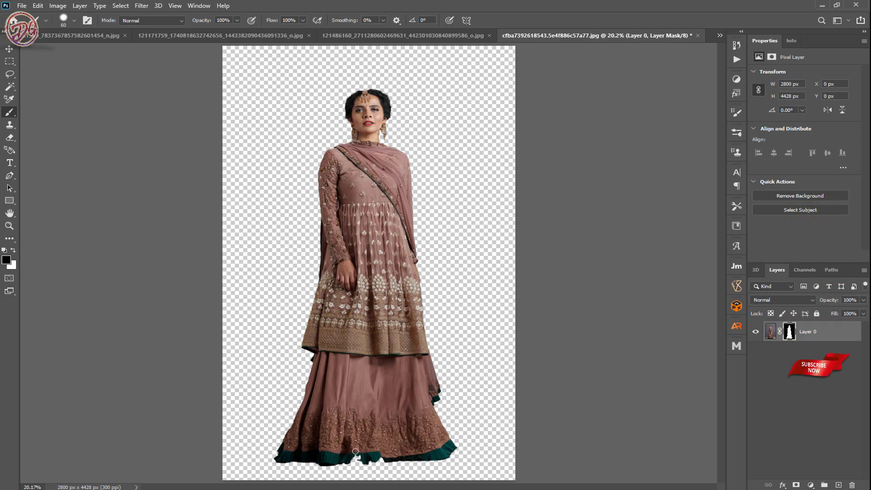
key(bracketright)
key(bracketright)
key(bracketright)
key(bracketright)
key(bracketright)
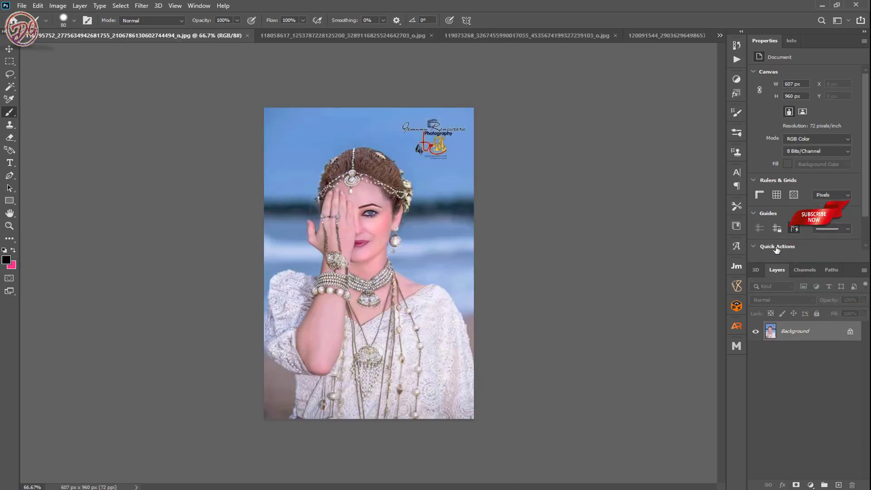
Convert the beach portrait's Background layer into an editable Layer 0
double_click(799, 331)
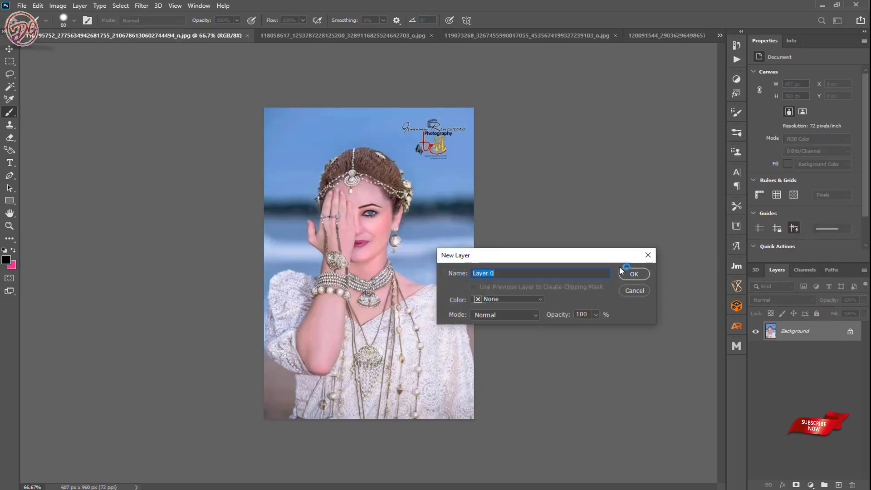
click(633, 274)
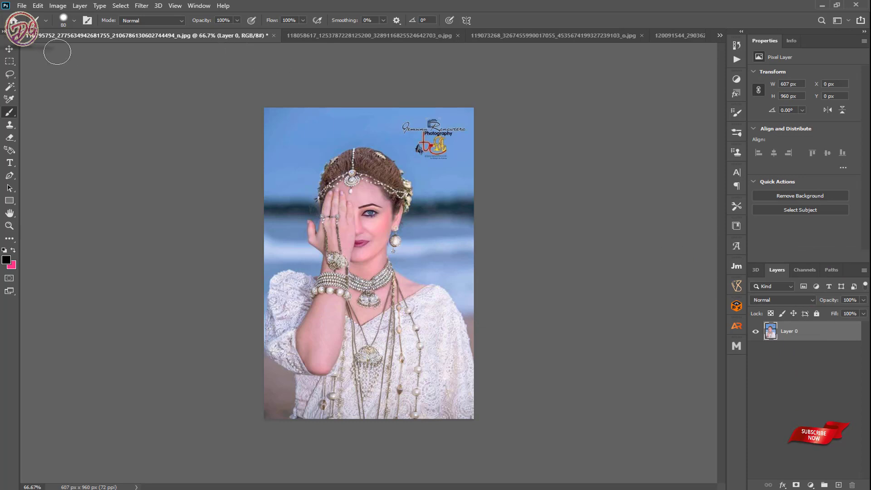
click(10, 63)
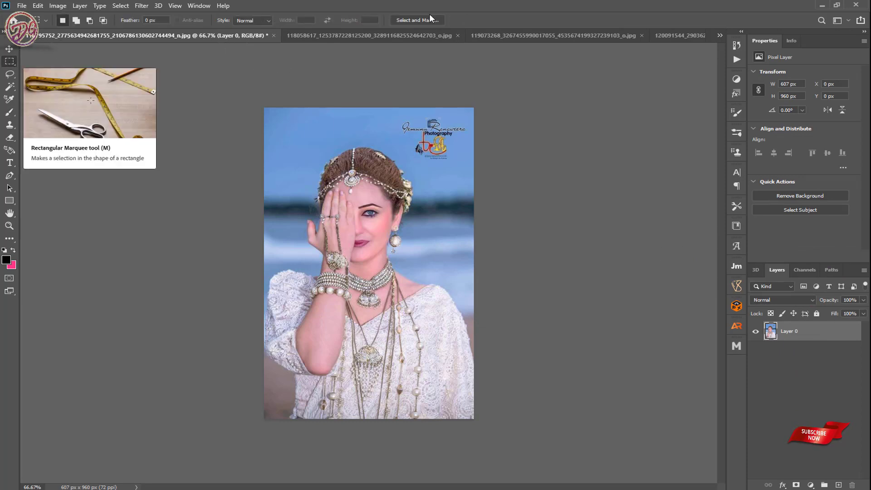
In Select and Mask, select the subject and refine the hair and dress edges, then add it as a layer mask
click(409, 20)
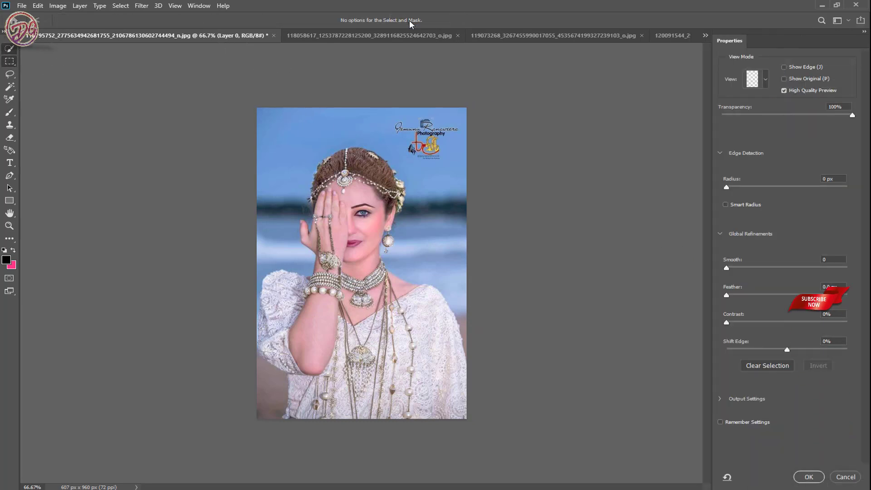
drag(852, 115, 845, 115)
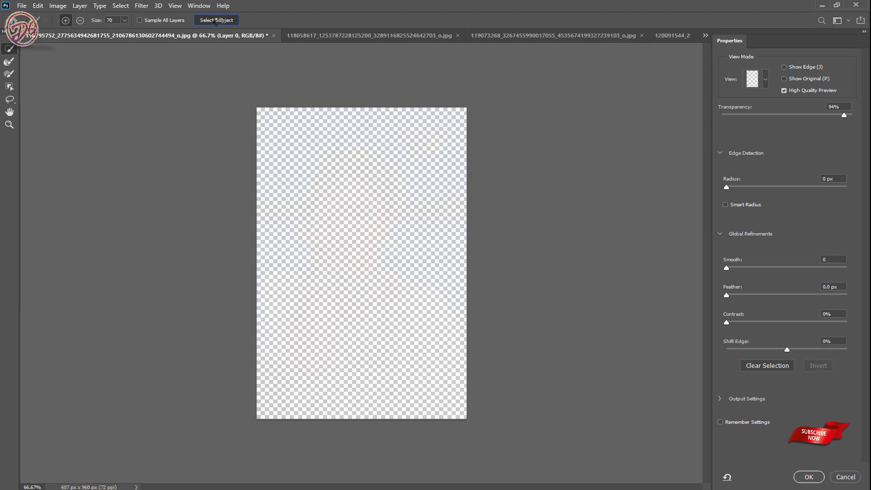
click(221, 20)
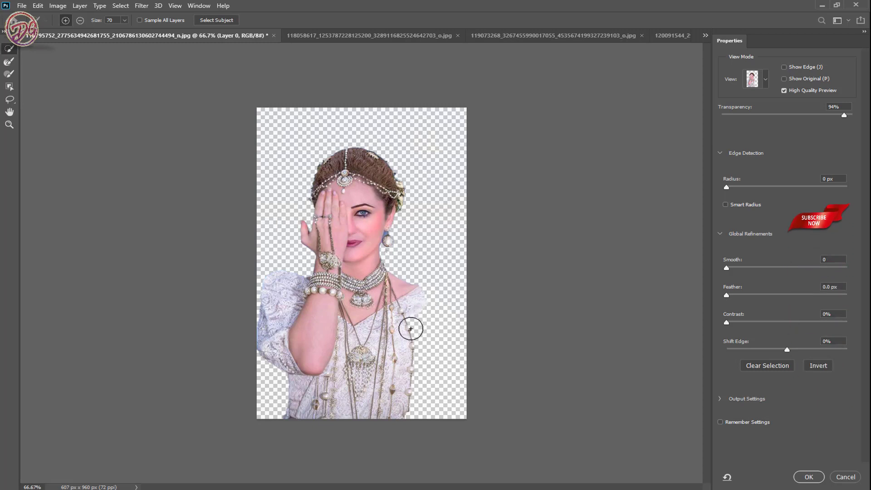
drag(411, 326, 411, 366)
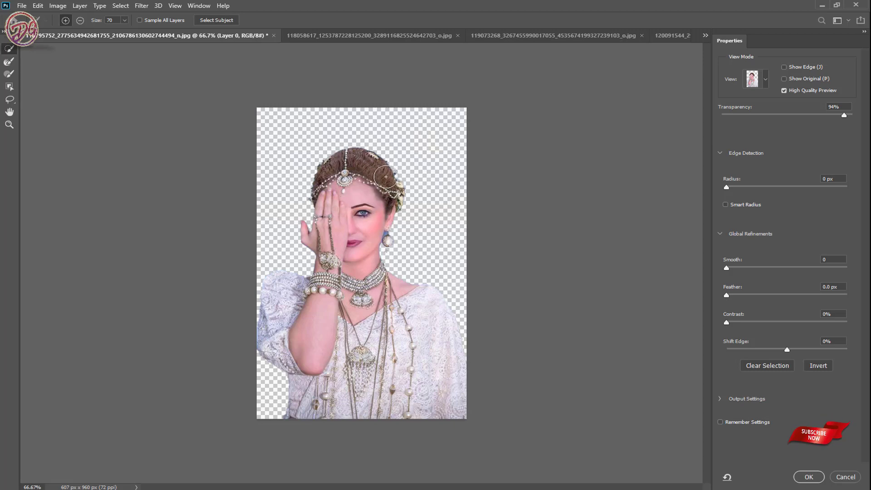
drag(385, 176, 380, 158)
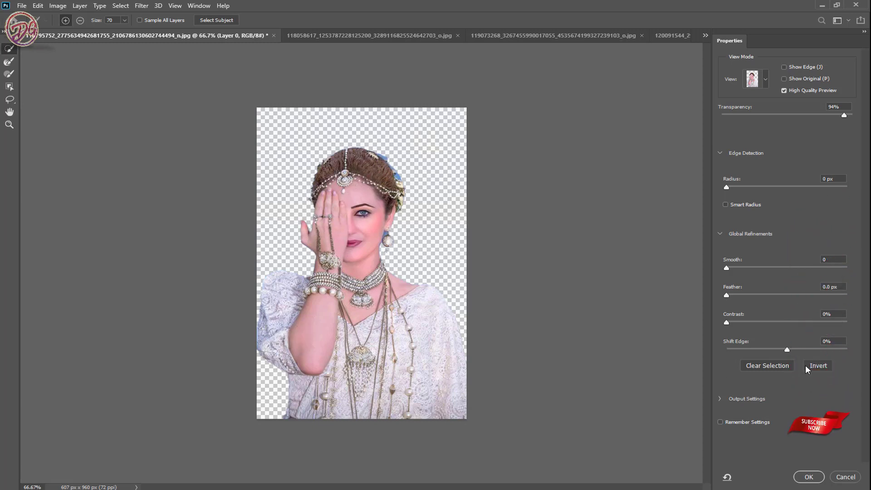
click(809, 477)
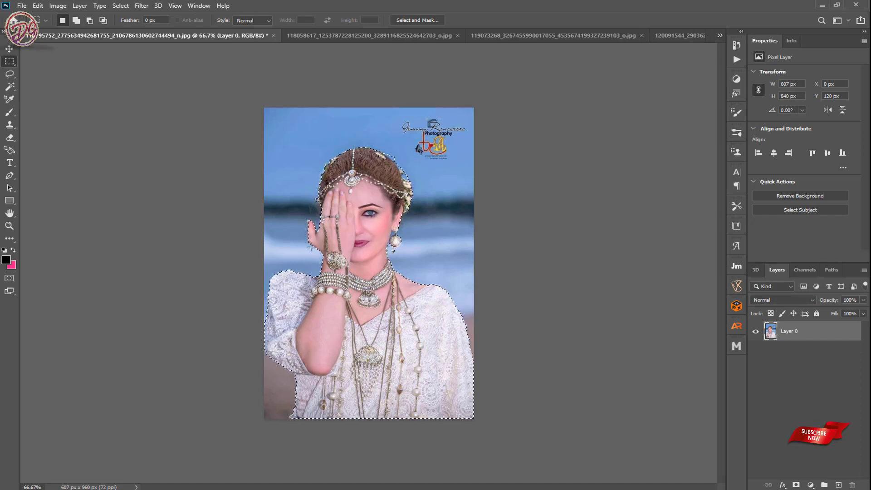
click(796, 485)
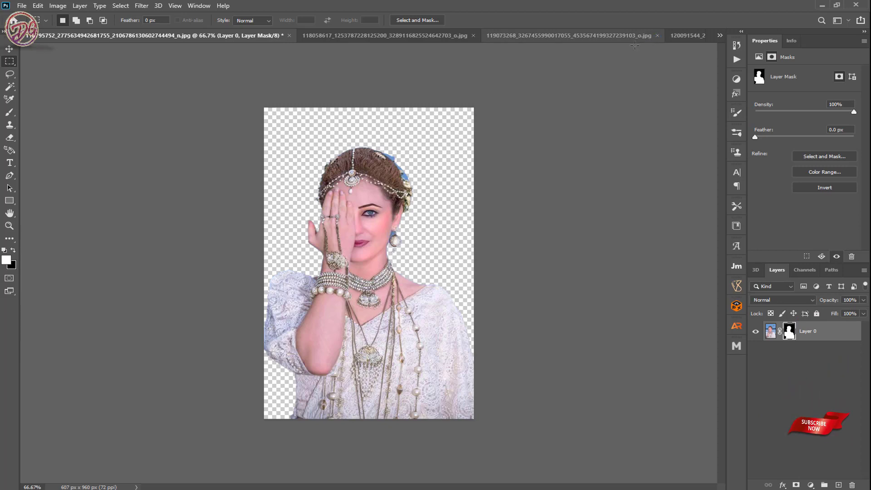
Remove the floral-outfit photo's green backdrop as masked Layer 0, then move to the black-outfit photo
click(399, 36)
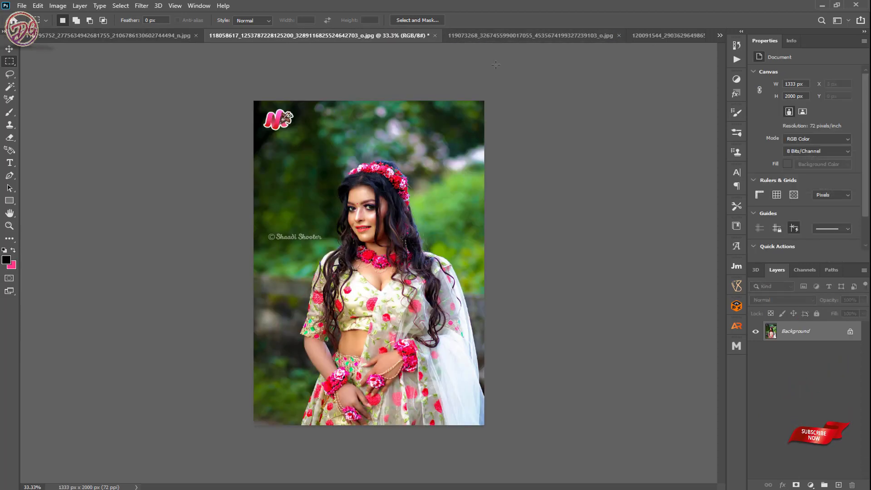
double_click(810, 334)
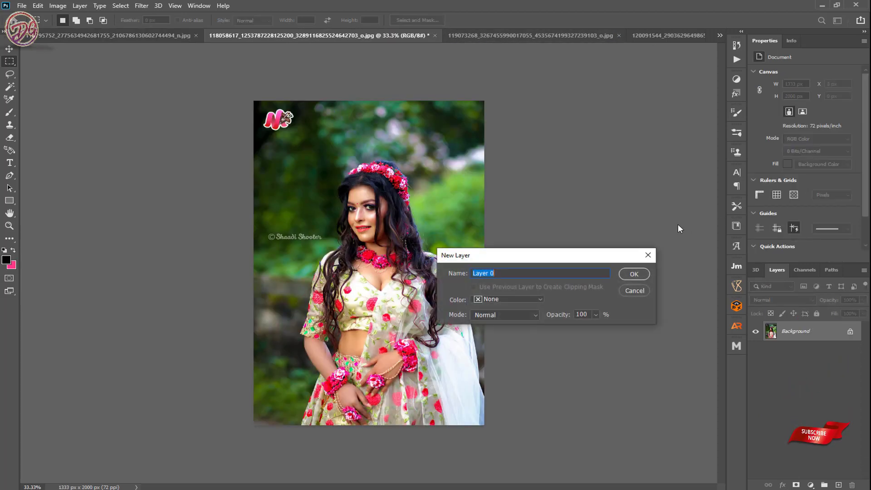
click(634, 274)
click(792, 196)
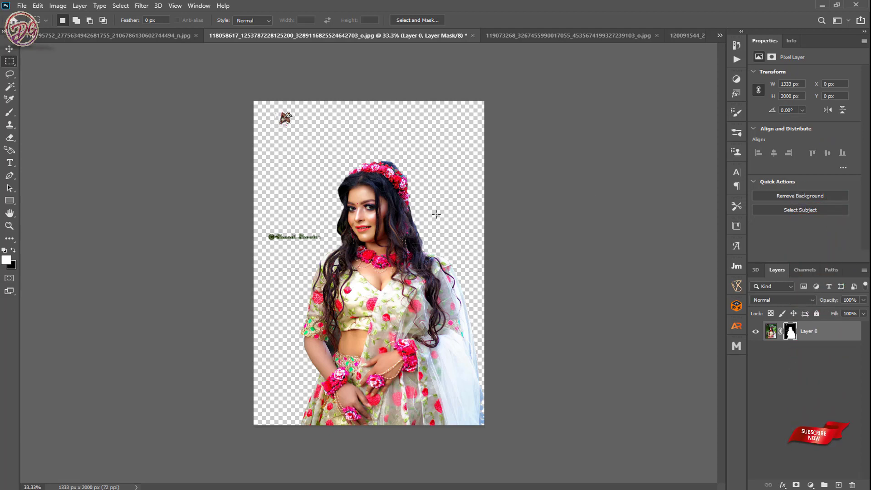
click(570, 35)
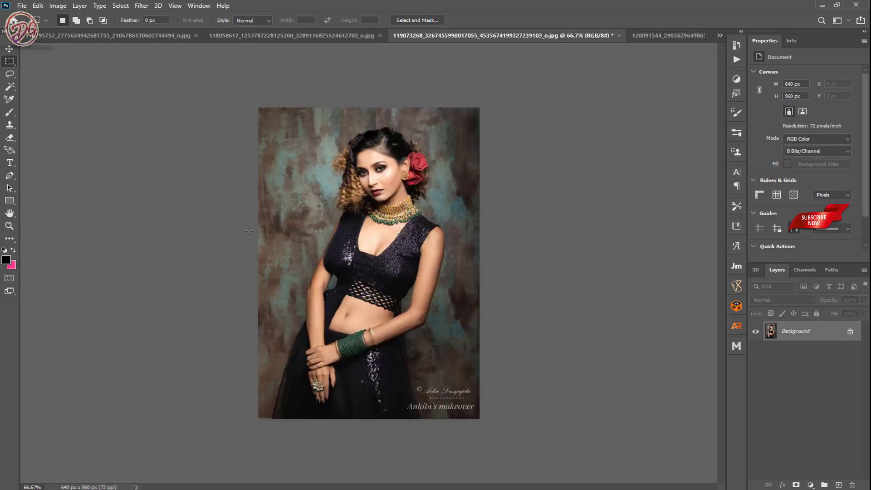
Cut out the black-outfit woman with Remove Background on Layer 0, then move to the next document
double_click(811, 331)
click(632, 274)
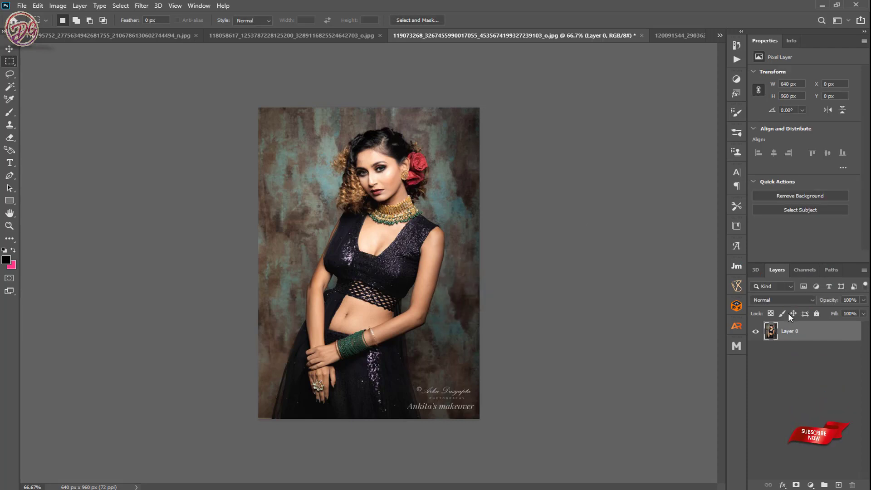
click(791, 197)
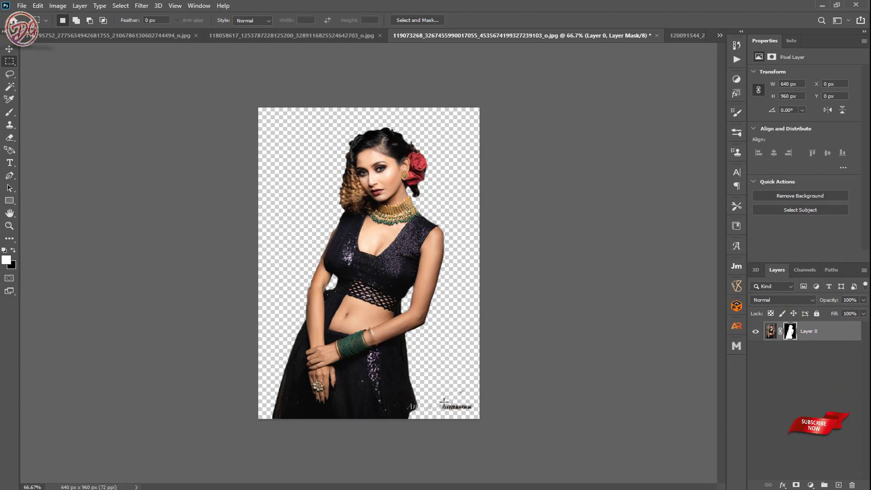
key(b)
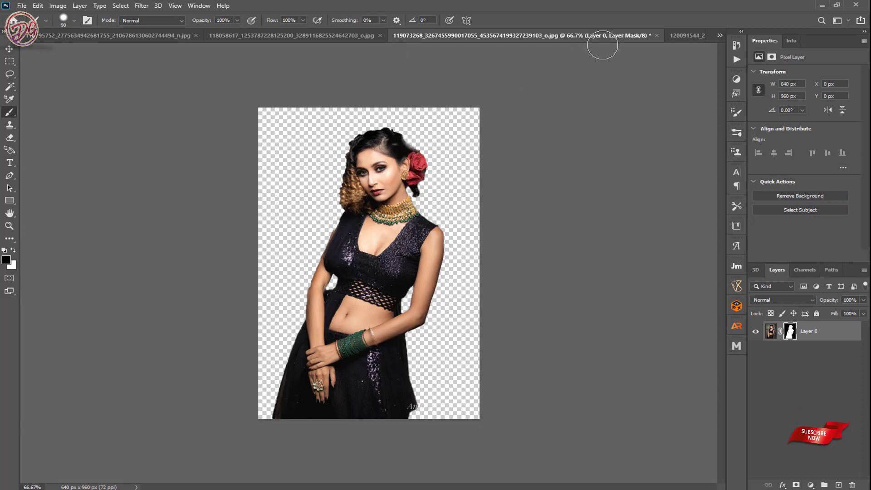
key(ctrl+Tab)
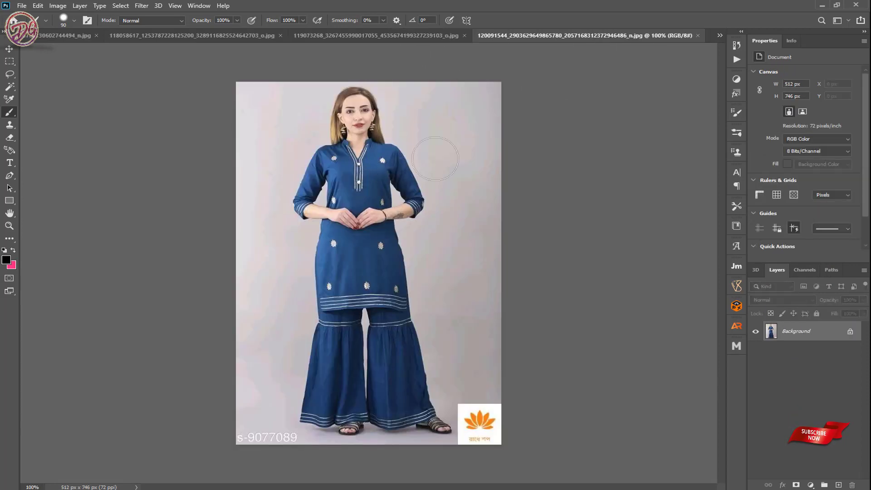
Convert the blue-outfit photo to Layer 0 and remove its background
key(v)
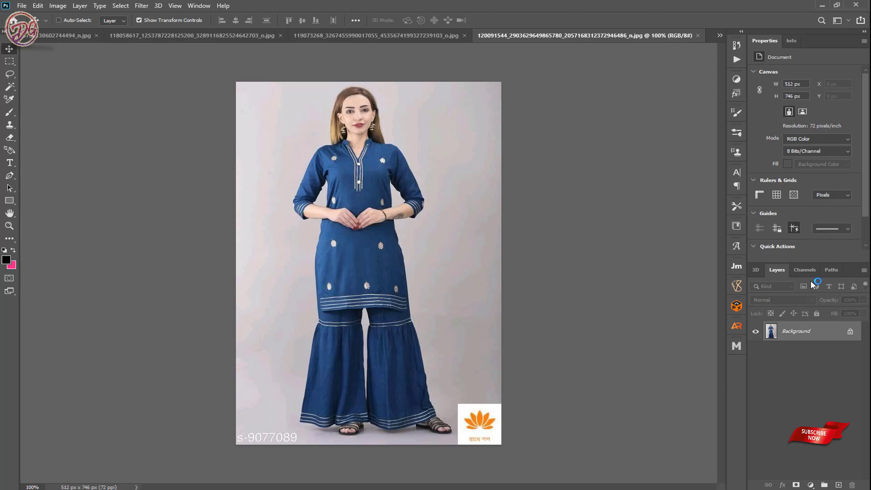
double_click(816, 333)
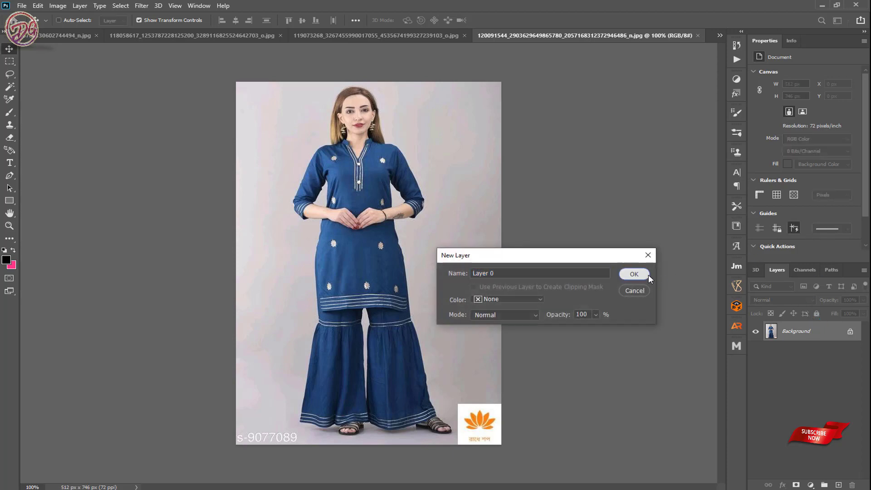
click(648, 274)
click(809, 196)
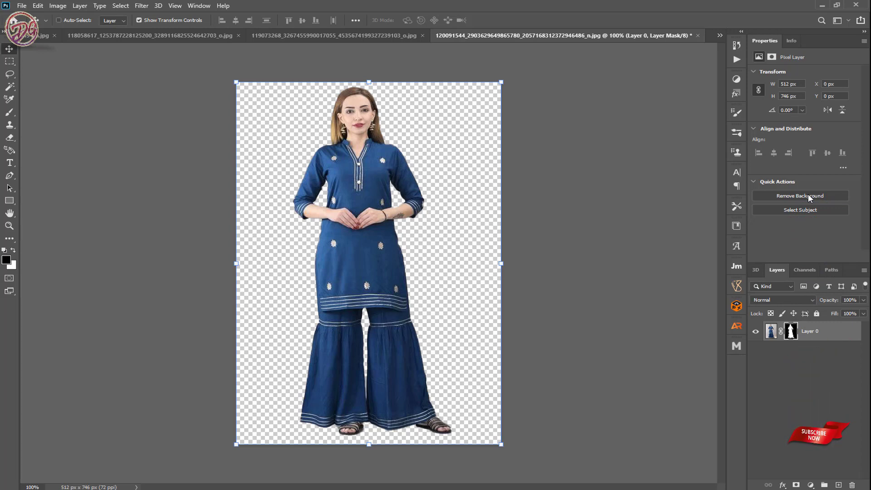
Test-drag the cutout up and right, then undo to restore its position
key(ctrl)
drag(325, 222, 345, 210)
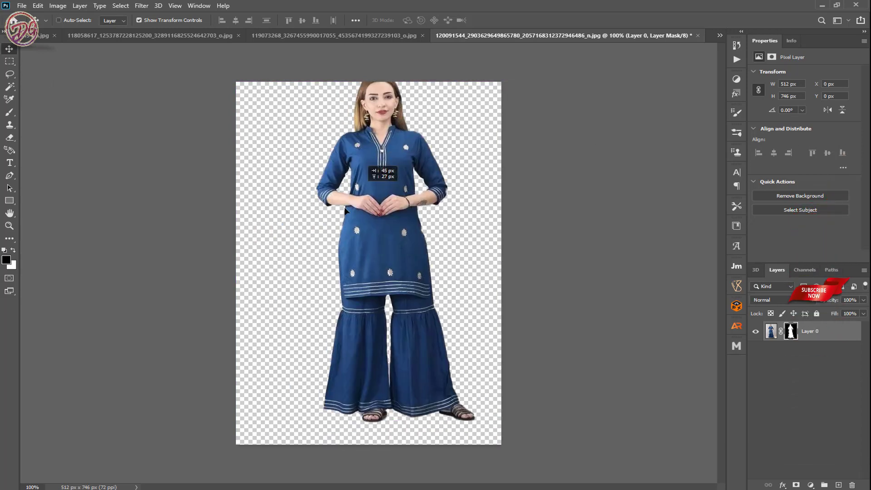
key(ctrl+z)
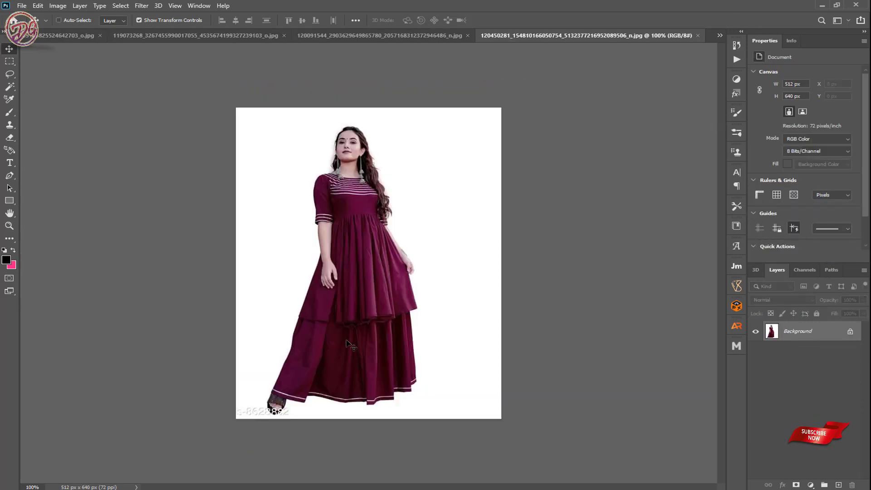
Convert the maroon-dress photo's Background to Layer 0, then switch to the 120464470 dress photo
double_click(799, 330)
click(642, 276)
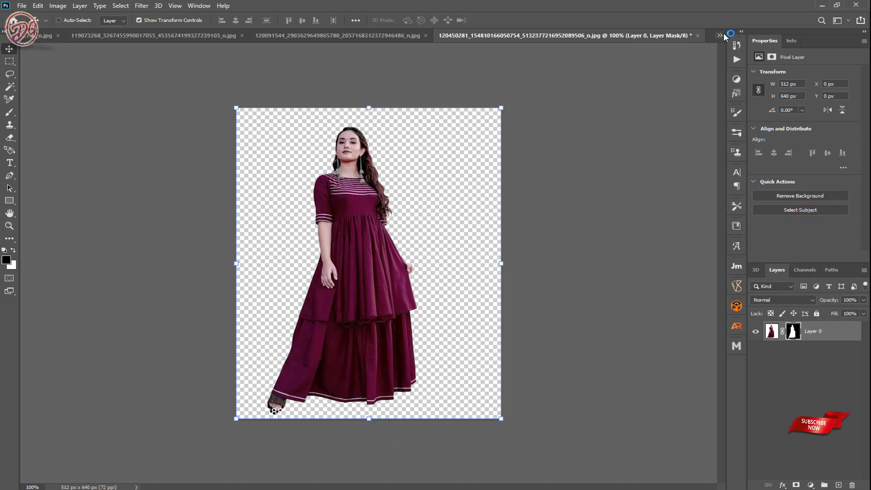
key(ctrl)
click(694, 74)
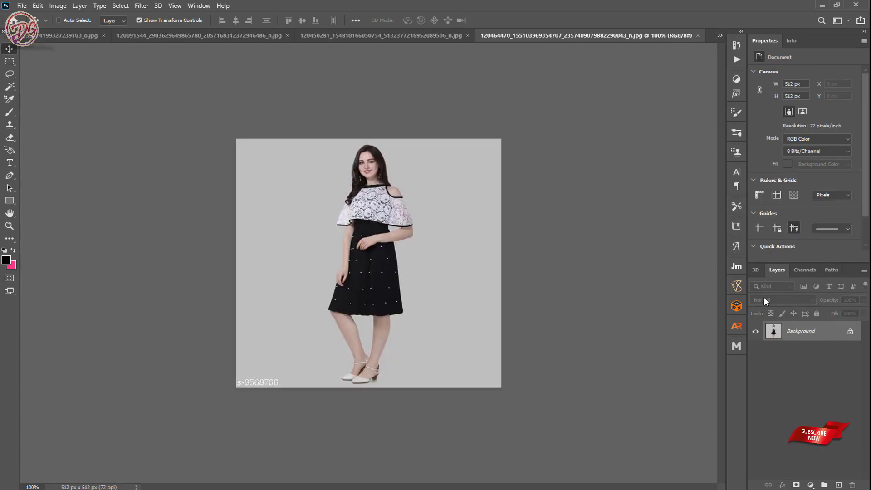
Convert the Background into an editable Layer 0 and zoom into the dress
double_click(819, 335)
click(634, 274)
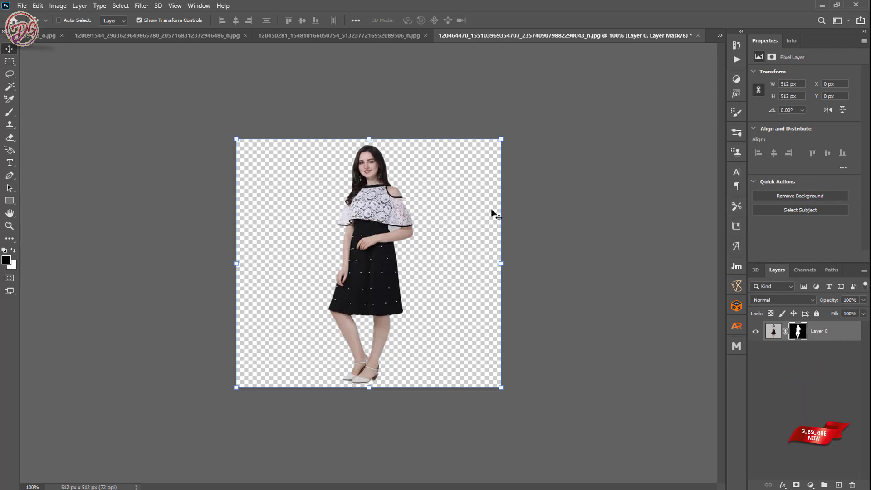
scroll(416, 256, up, 5)
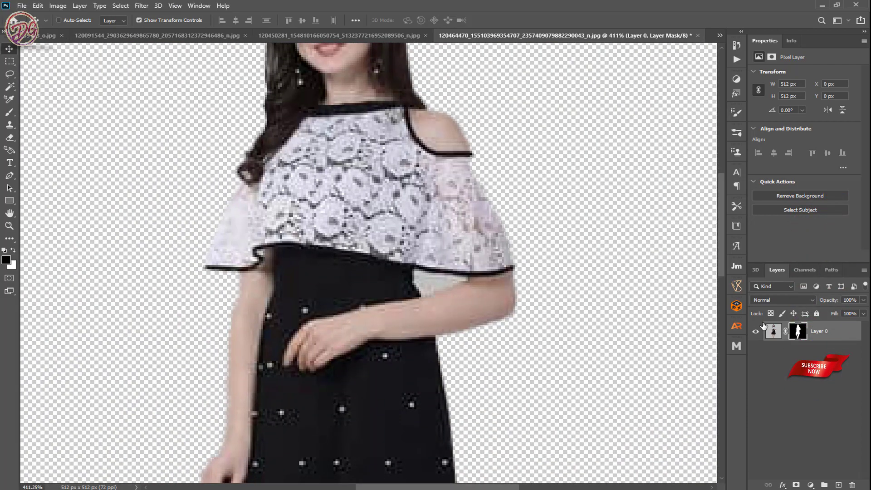
Select the gap between the right arm and the dress with Object Selection, then paint it black on the mask
click(10, 74)
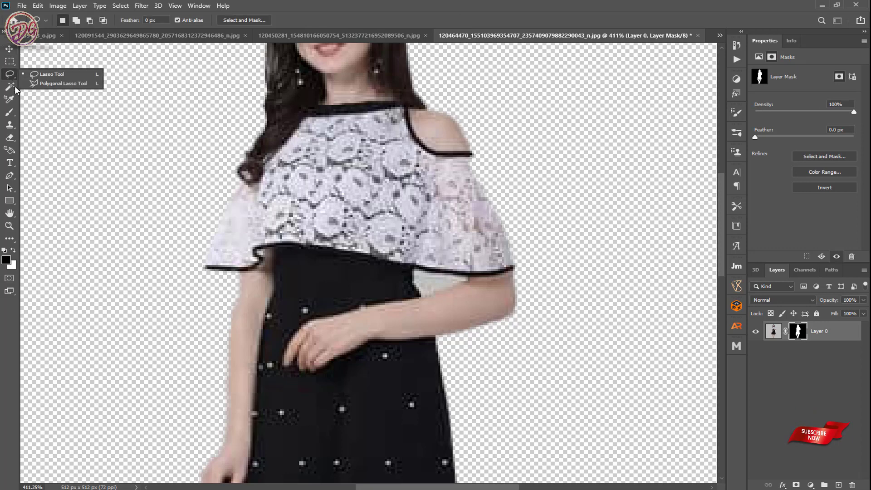
right_click(10, 86)
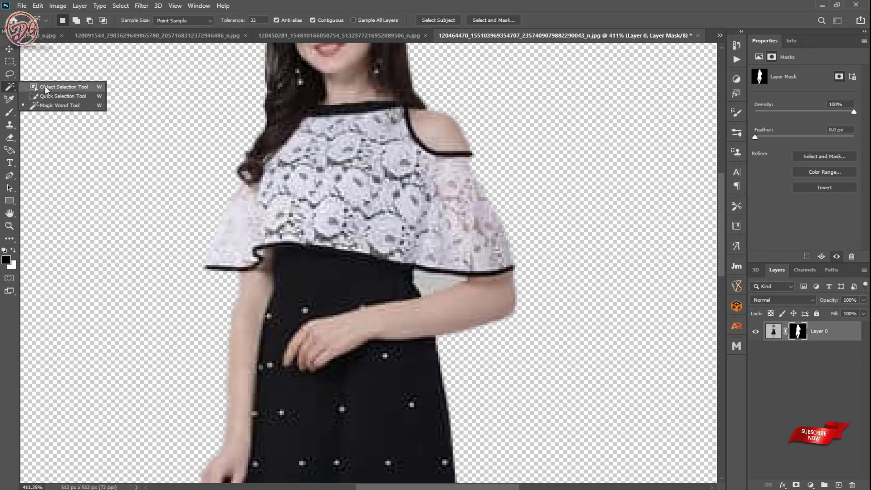
click(46, 87)
mouse_move(399, 252)
mouse_down()
mouse_move(438, 298)
mouse_move(475, 309)
mouse_up()
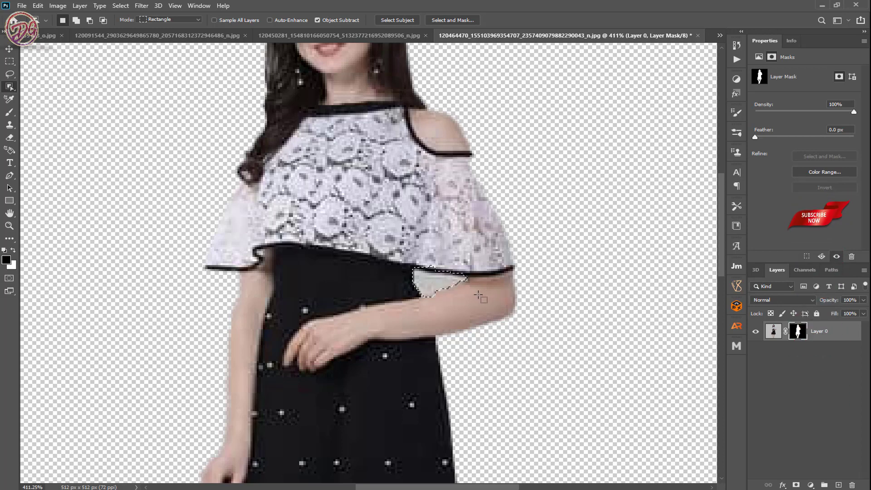
key(b)
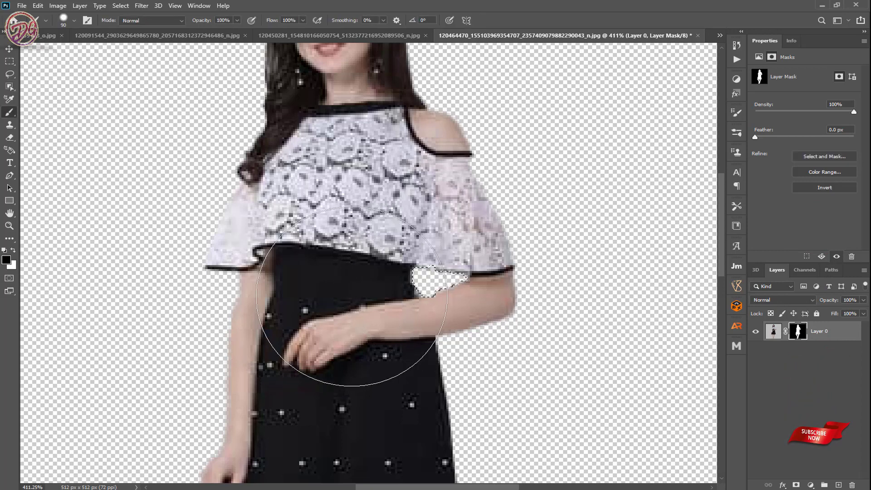
key(ctrl+d)
key(ctrl+0)
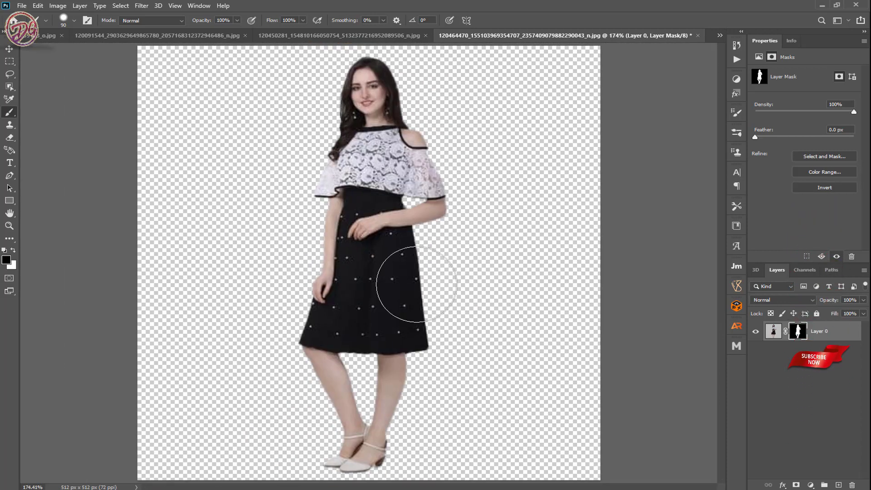
key(v)
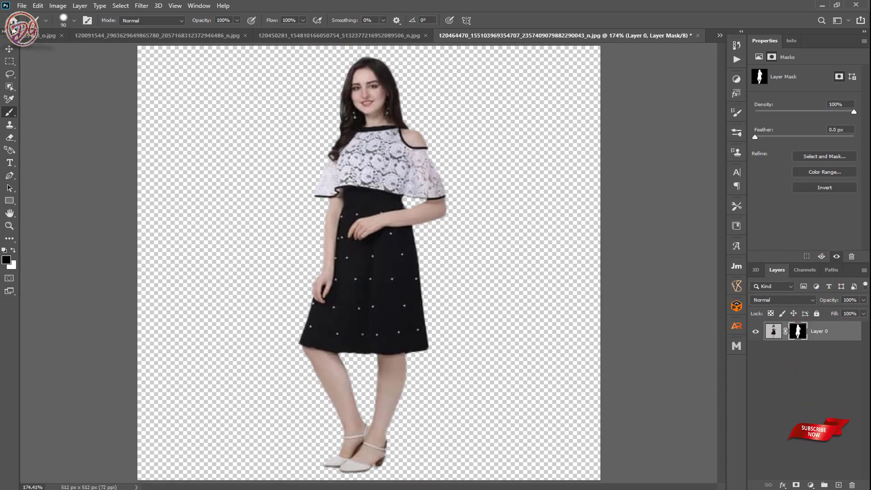
click(82, 110)
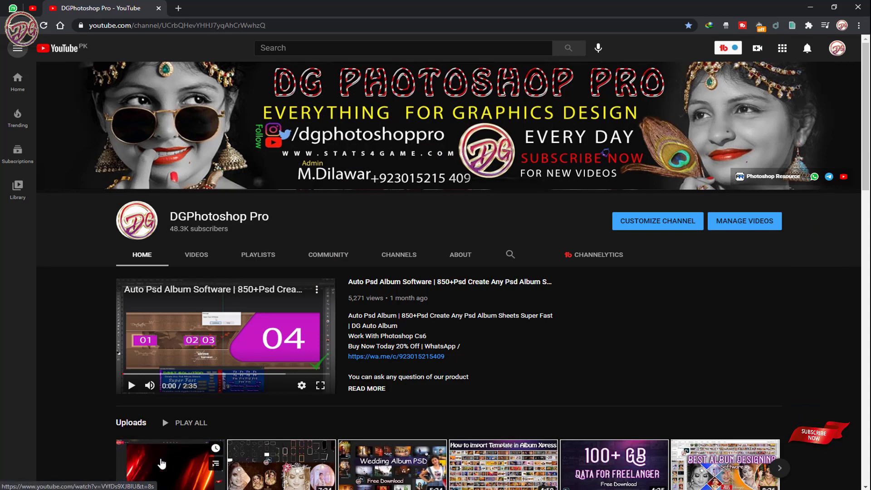
mouse_move(170, 462)
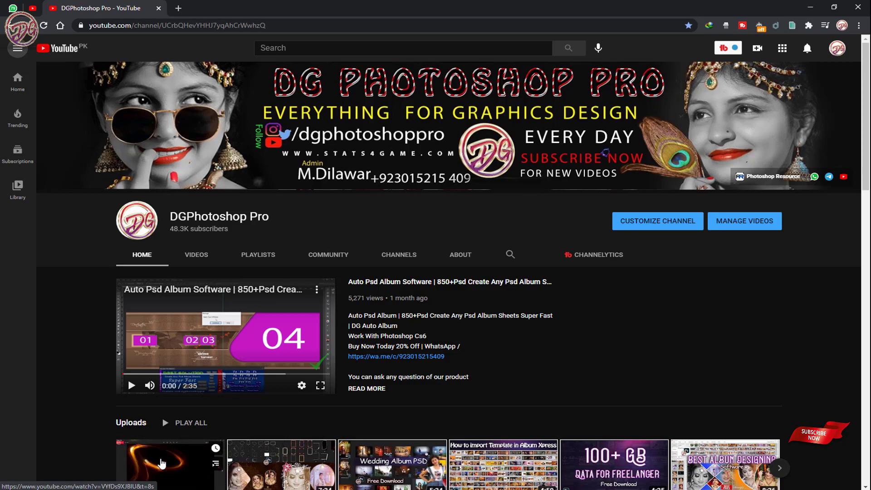
Scroll through the YouTube channel's home page
scroll(431, 284, down, 2)
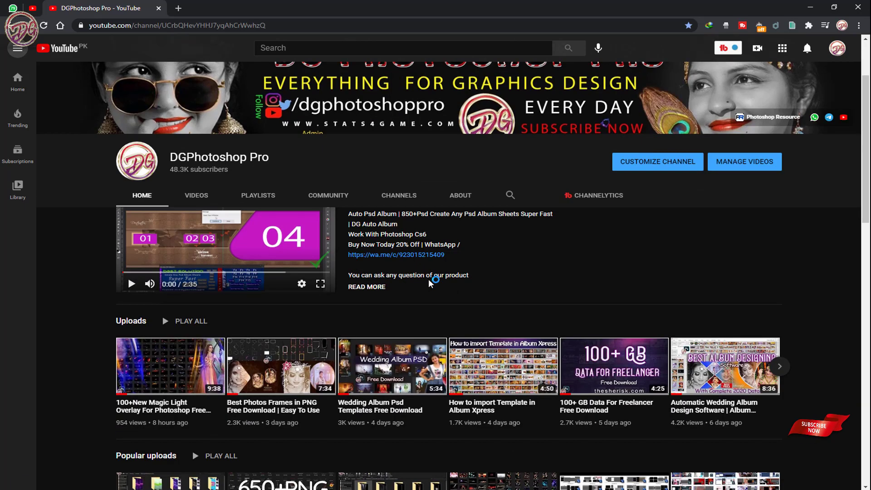
scroll(430, 283, down, 2)
scroll(430, 285, down, 2)
scroll(430, 286, up, 3)
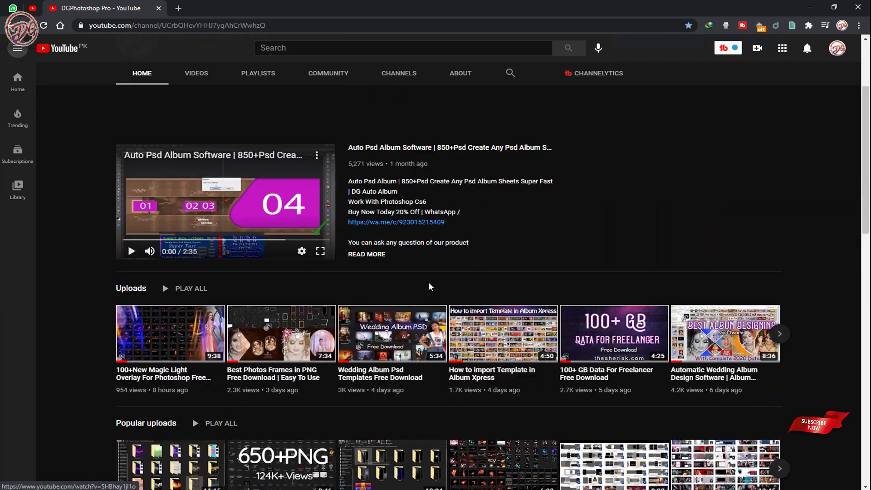
scroll(430, 283, up, 1)
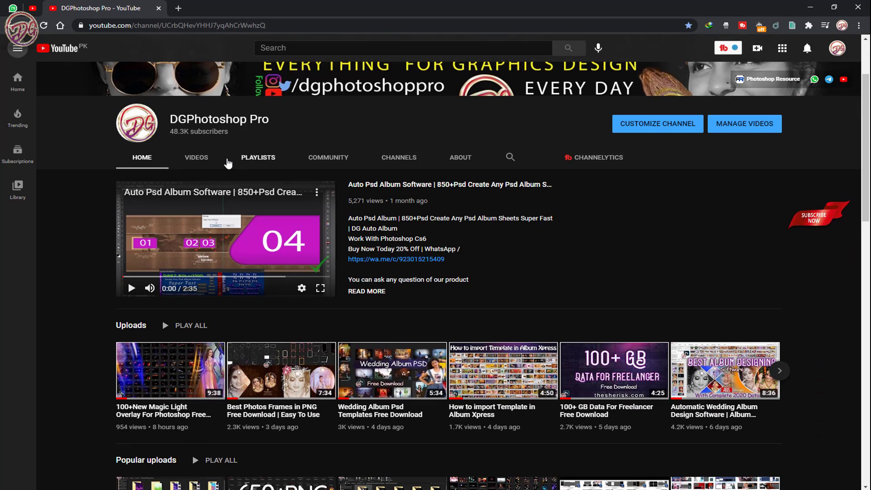
Show the channel's Videos list and scroll down to older uploads like Photoshop CC 2021 System Requirements
click(193, 158)
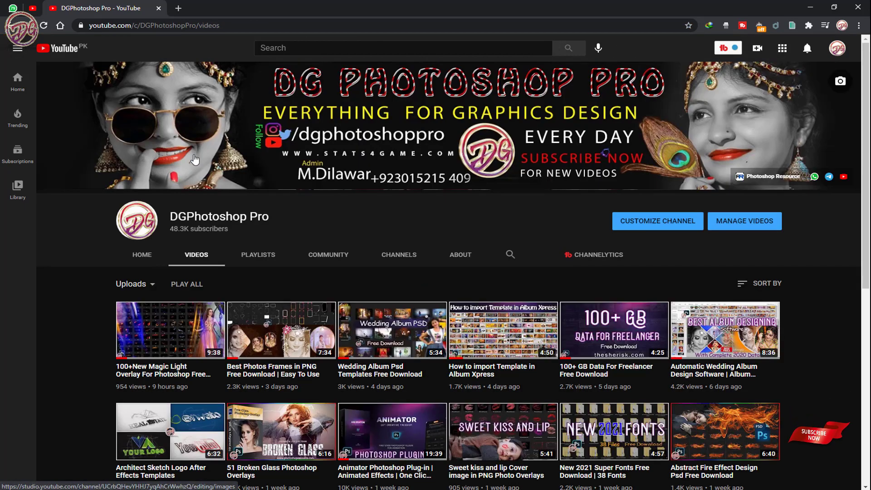
scroll(422, 234, down, 8)
scroll(425, 234, up, 8)
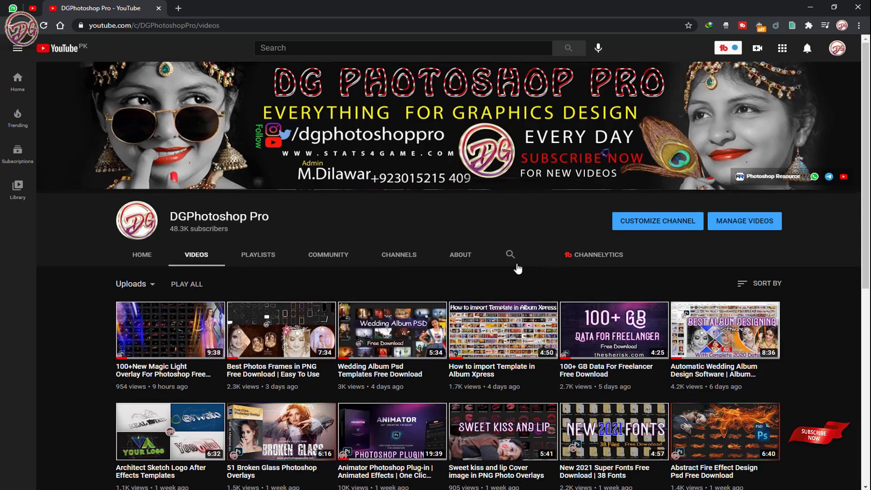
scroll(518, 268, down, 6)
scroll(517, 270, down, 9)
scroll(515, 271, down, 7)
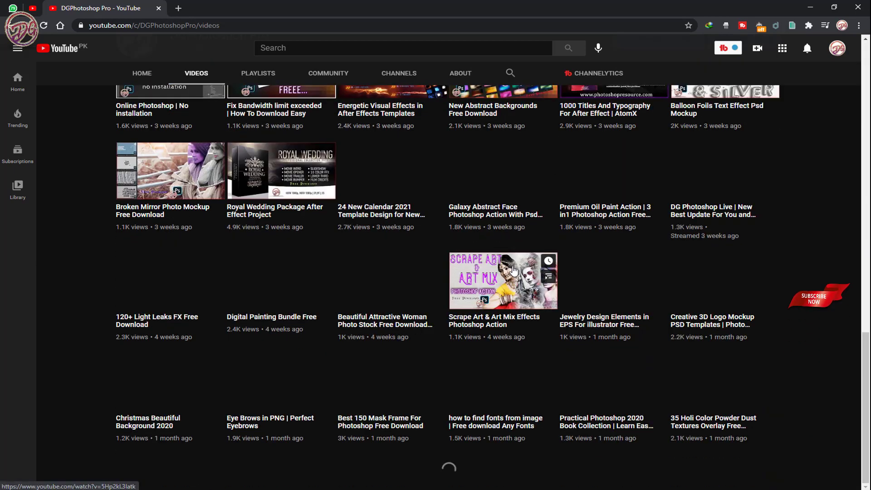
scroll(512, 269, down, 2)
scroll(508, 264, down, 2)
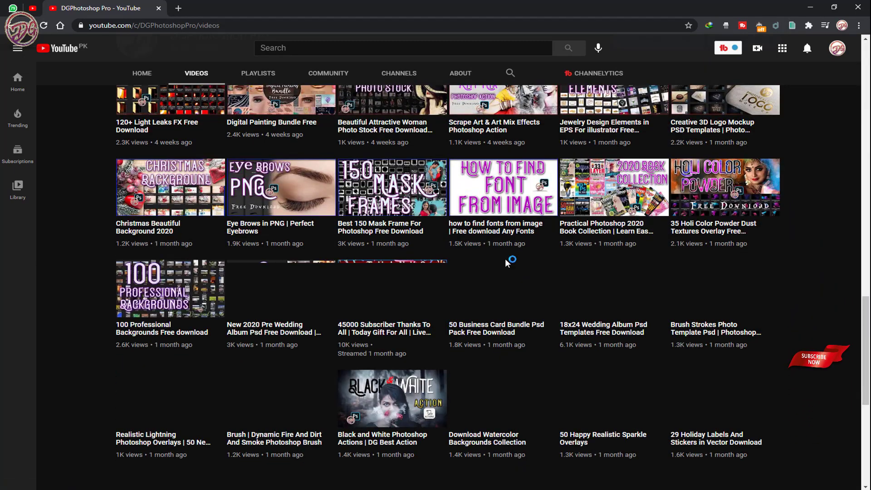
scroll(506, 261, down, 2)
scroll(506, 261, down, 4)
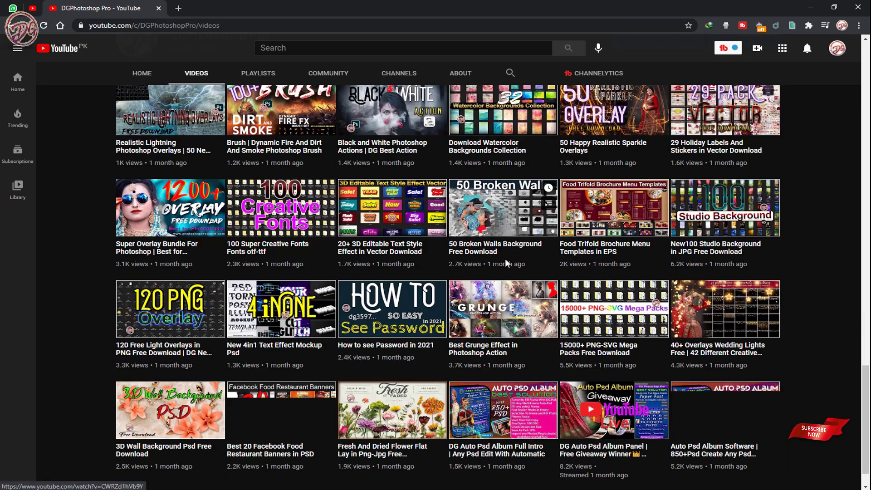
scroll(505, 260, down, 1)
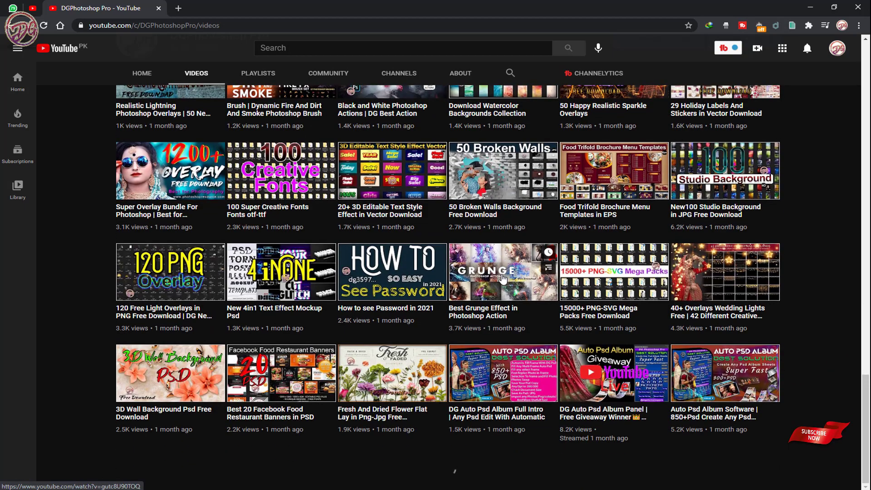
scroll(454, 349, down, 5)
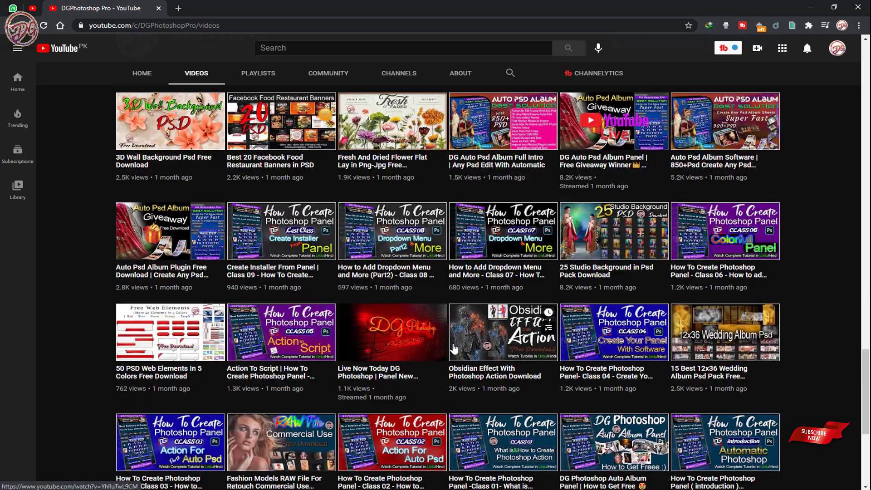
scroll(454, 348, down, 5)
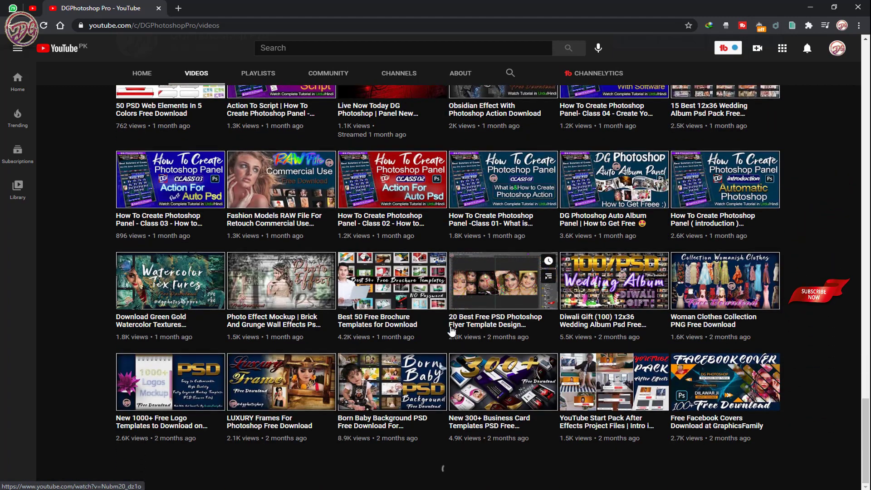
scroll(452, 332, down, 5)
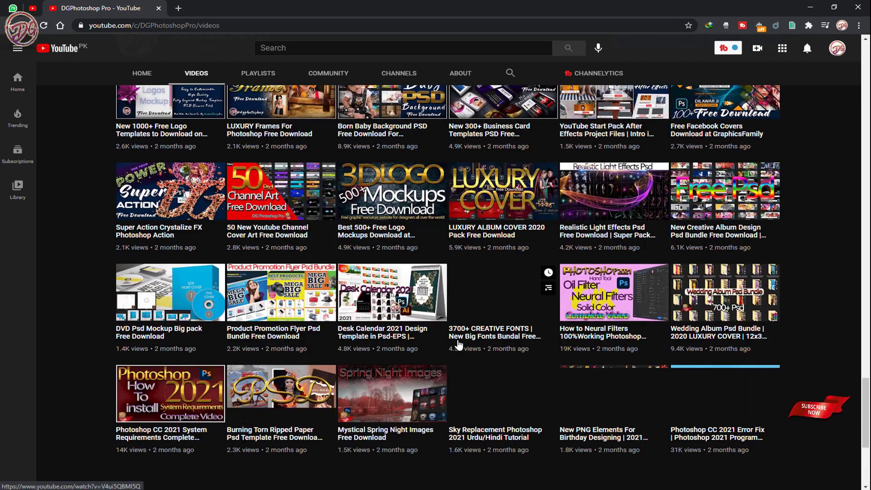
scroll(458, 345, down, 3)
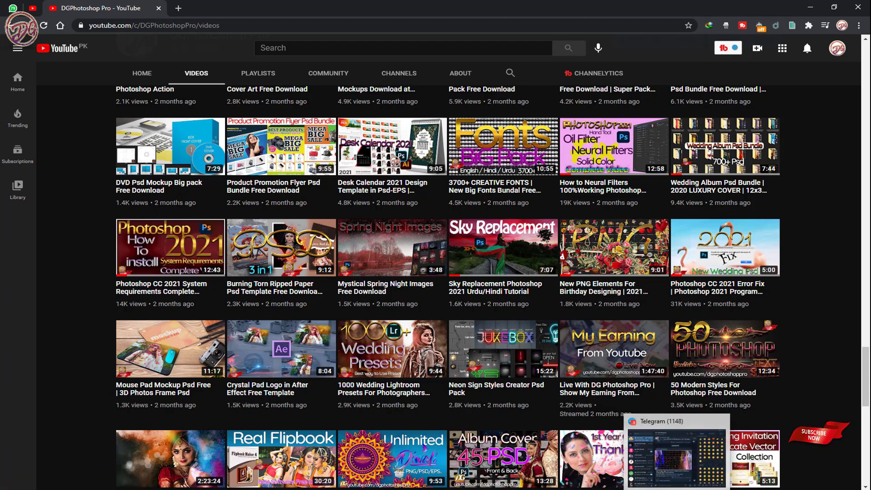
Bring up the DG Photoshop pro Telegram channel and scroll through its recent messages
click(676, 459)
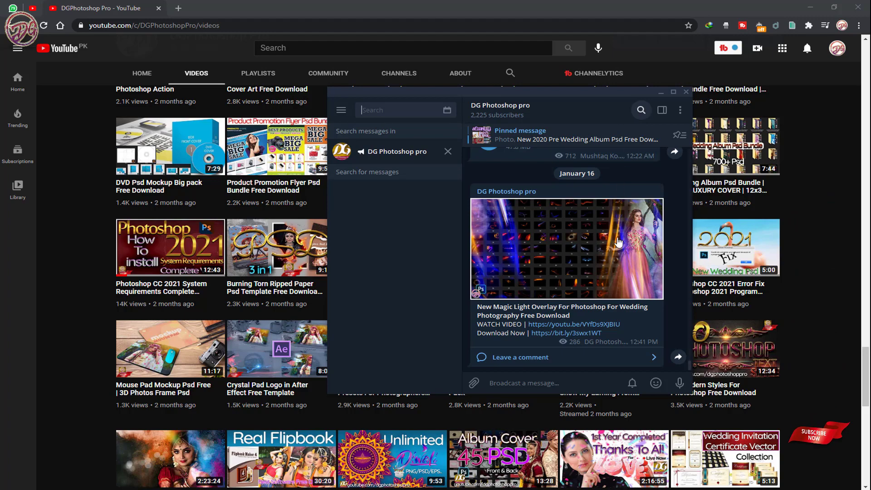
scroll(618, 244, up, 3)
scroll(549, 241, up, 2)
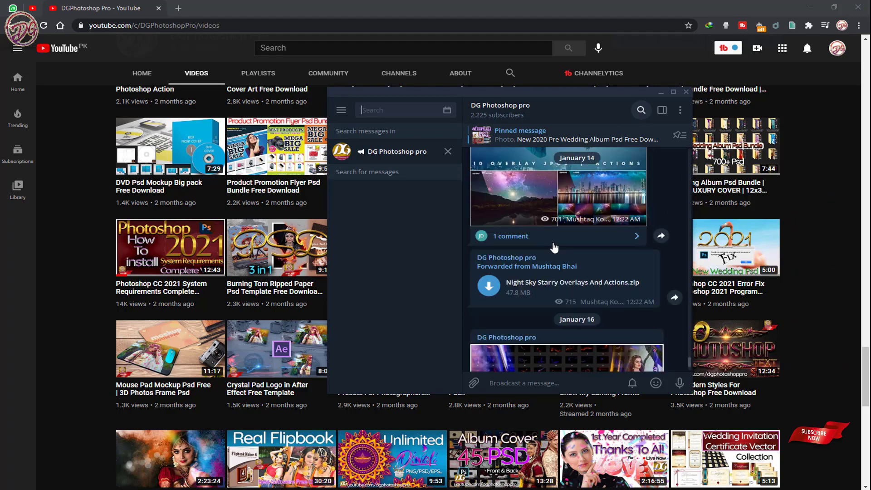
scroll(576, 249, down, 2)
scroll(576, 253, down, 3)
text(Photoshop)
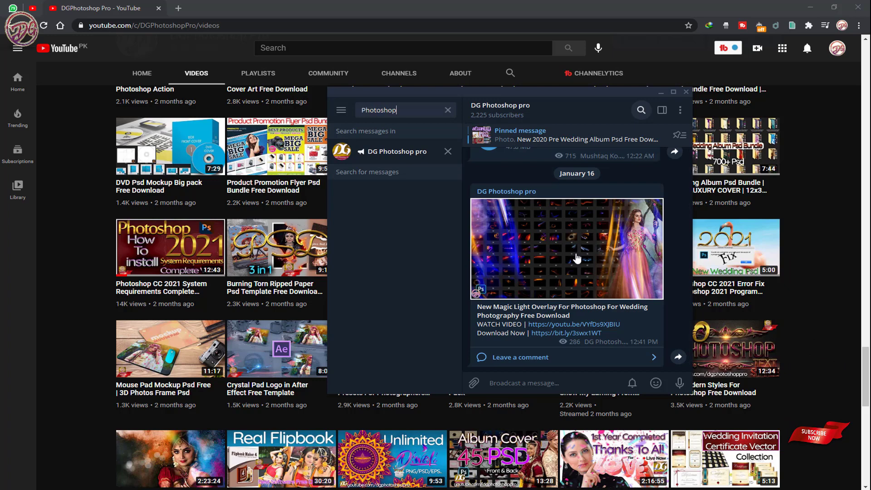
text( 2020)
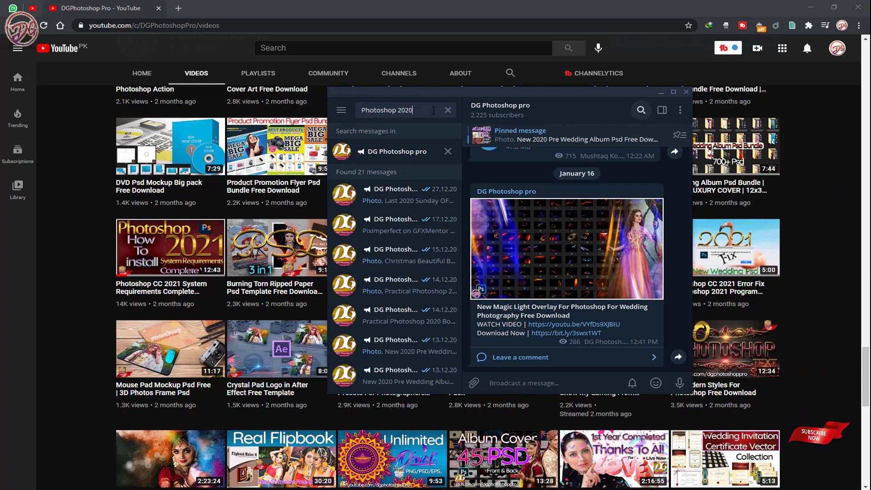
key(Return)
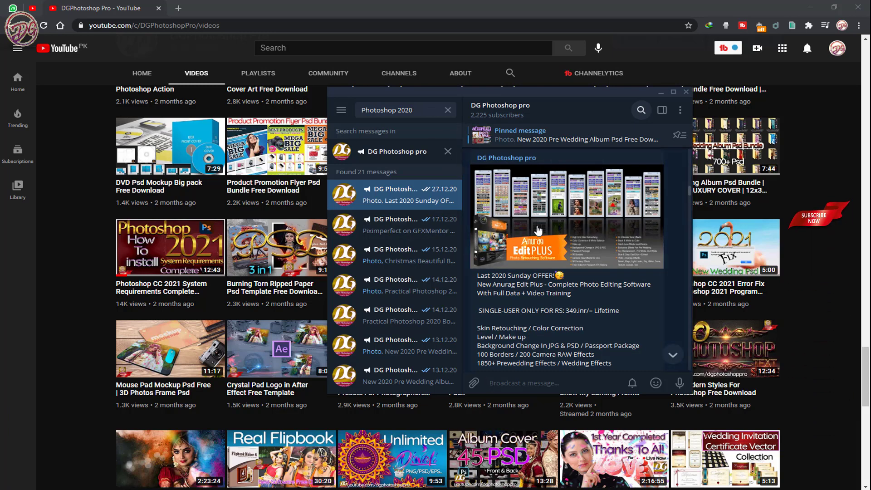
scroll(427, 257, down, 3)
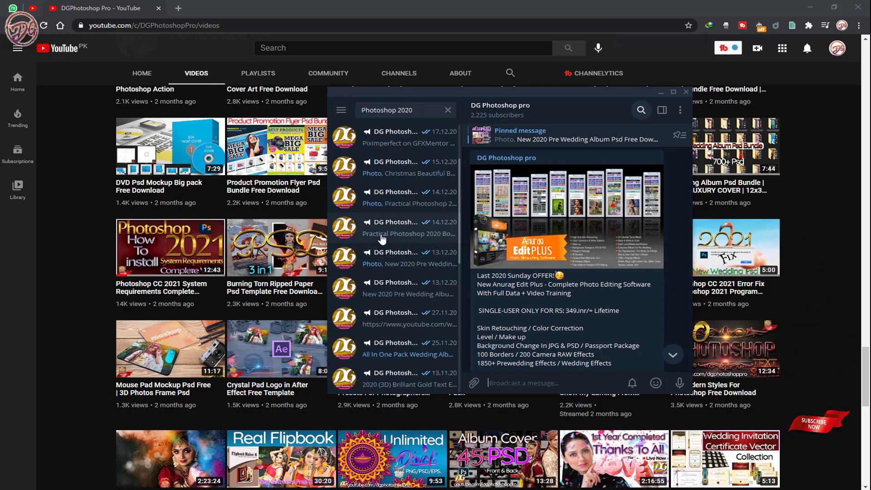
scroll(397, 220, down, 2)
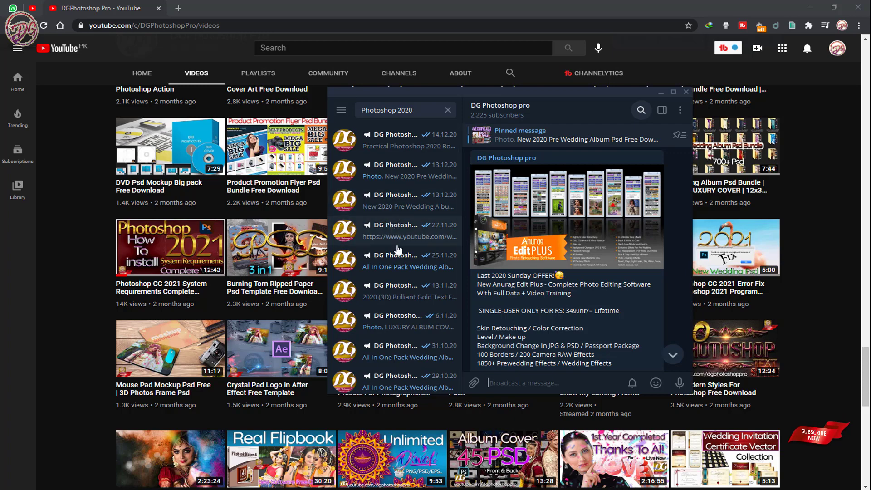
scroll(398, 249, down, 1)
scroll(397, 250, down, 2)
scroll(397, 252, down, 1)
scroll(398, 254, down, 1)
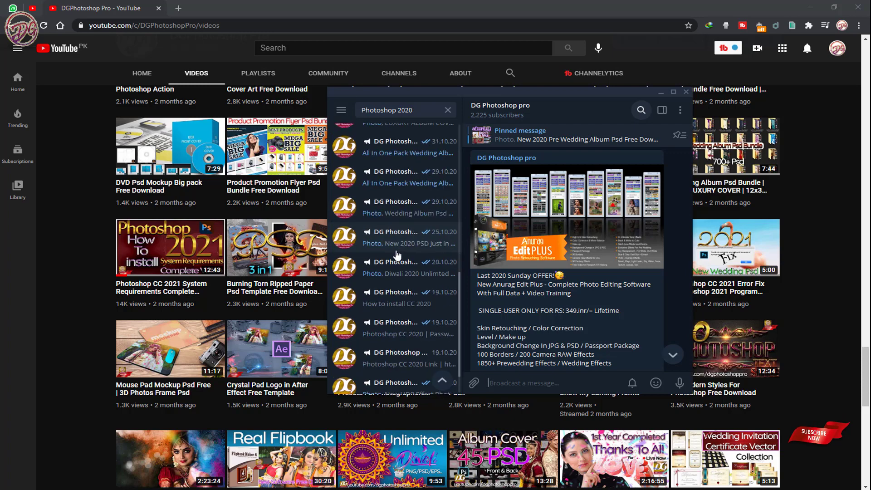
scroll(397, 256, down, 1)
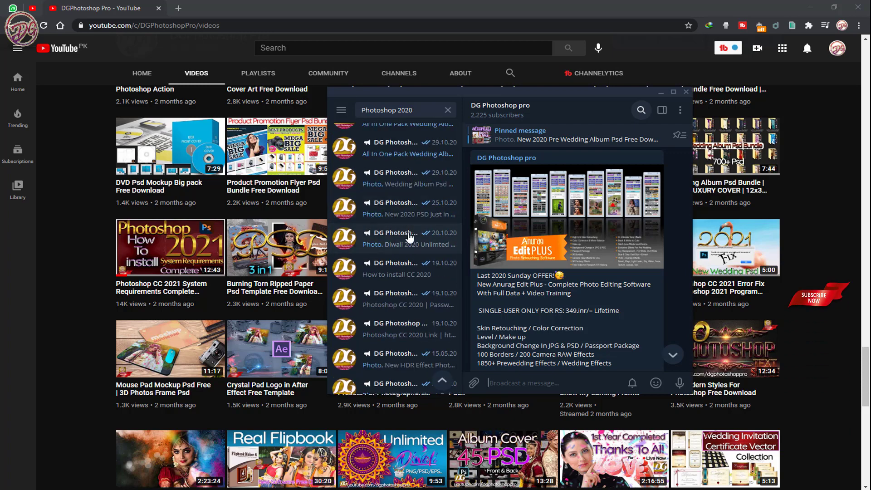
scroll(411, 253, down, 1)
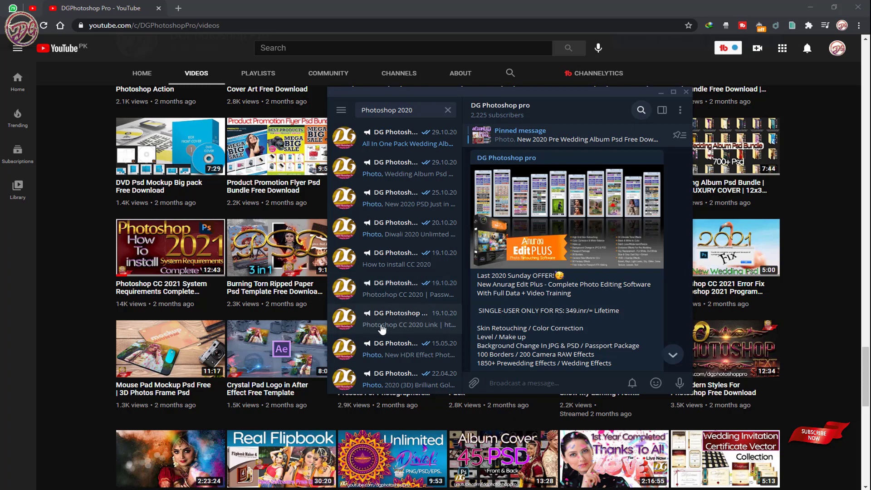
Show the 'Photoshop CC 2020 Link' post from the search results and browse the nearby posts
click(413, 321)
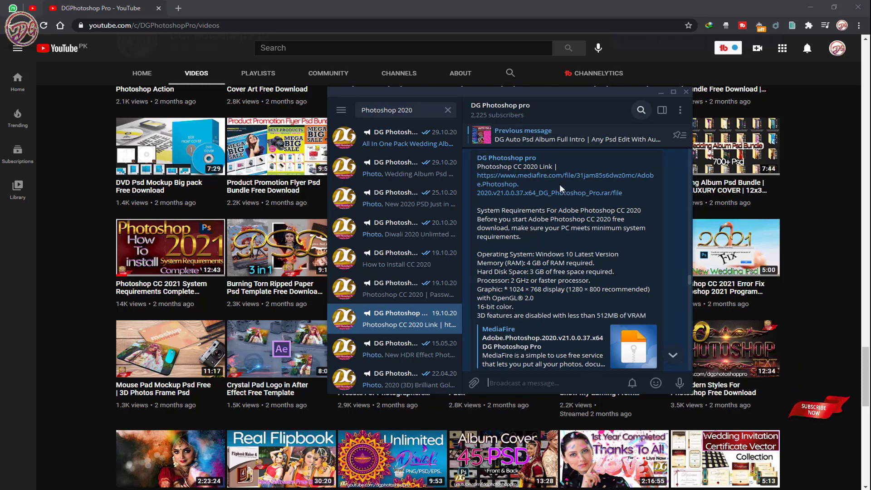
scroll(553, 271, up, 2)
scroll(558, 275, down, 1)
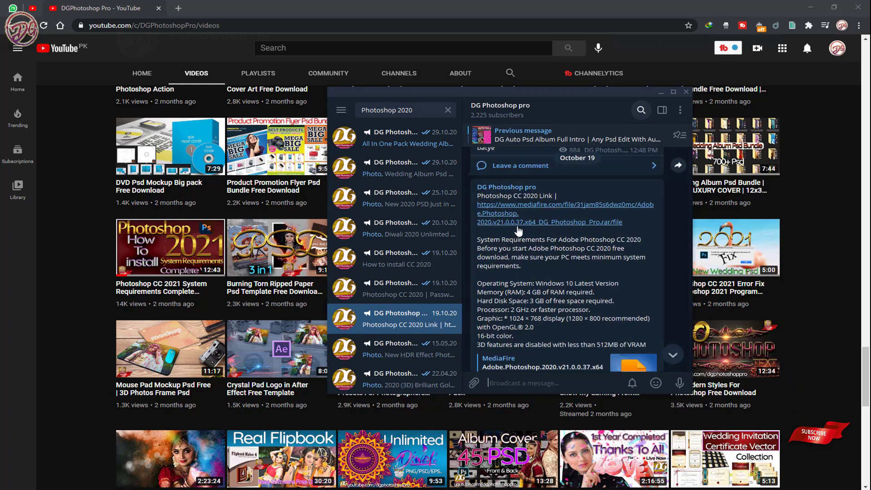
scroll(559, 263, down, 3)
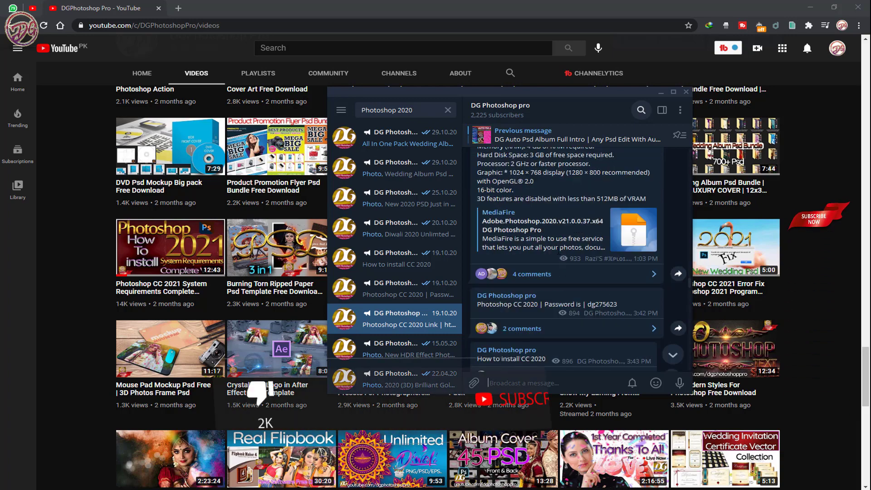
scroll(561, 259, down, 1)
drag(517, 245, 614, 246)
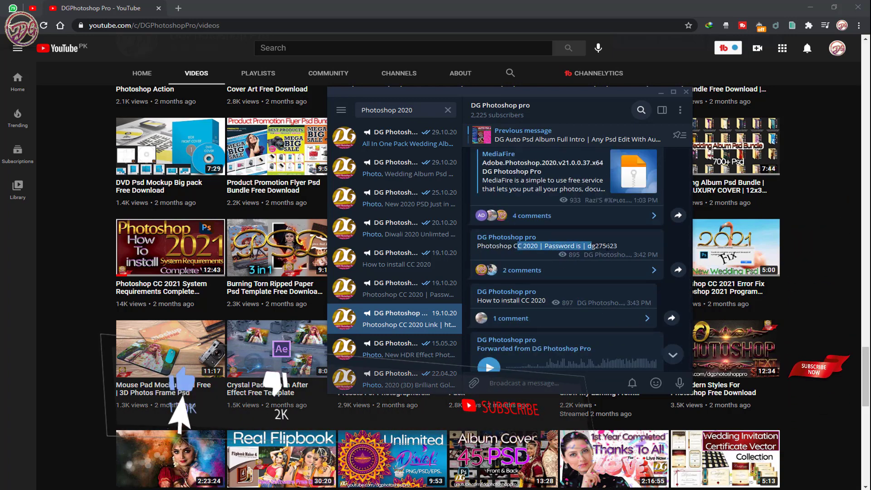
scroll(603, 251, down, 2)
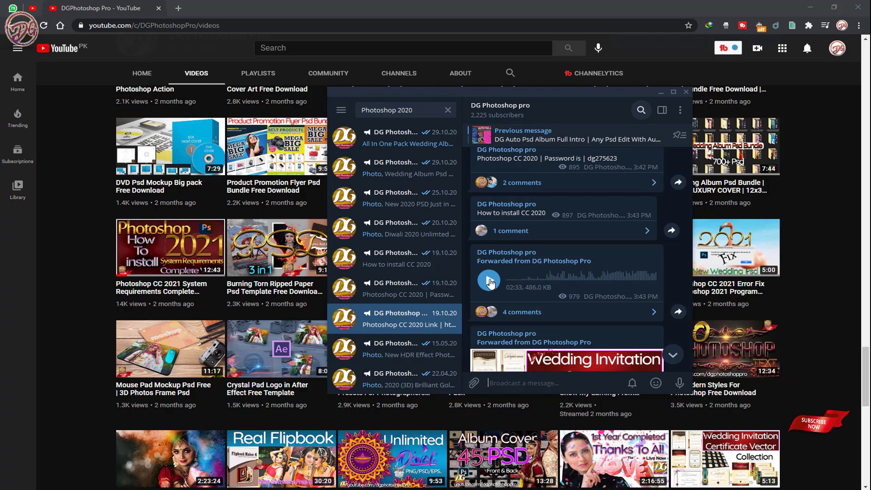
Return to the post and highlight its operating system requirements, then clear the selection
scroll(500, 276, up, 2)
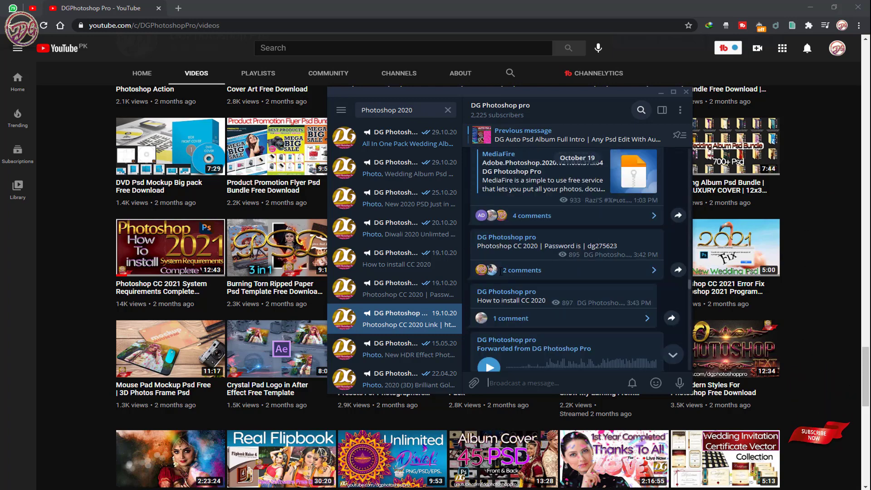
scroll(500, 272, up, 2)
scroll(521, 239, up, 2)
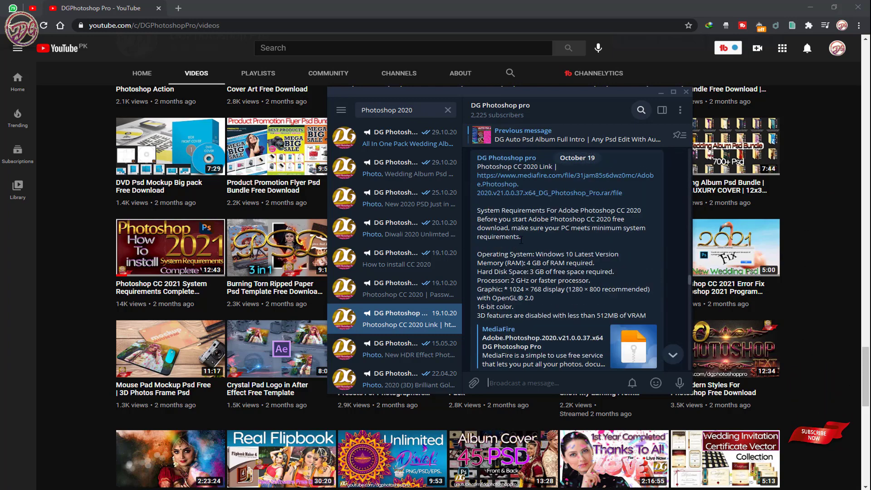
mouse_move(478, 254)
mouse_down()
mouse_move(607, 279)
mouse_move(599, 310)
mouse_up()
click(599, 312)
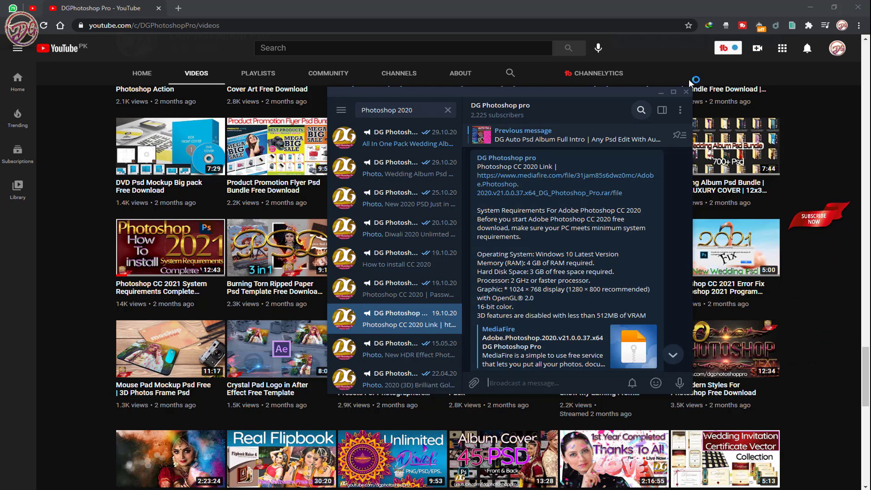
Hide Telegram and cycle through the blue-suit, black-dress and pink lehenga cutout documents
click(662, 93)
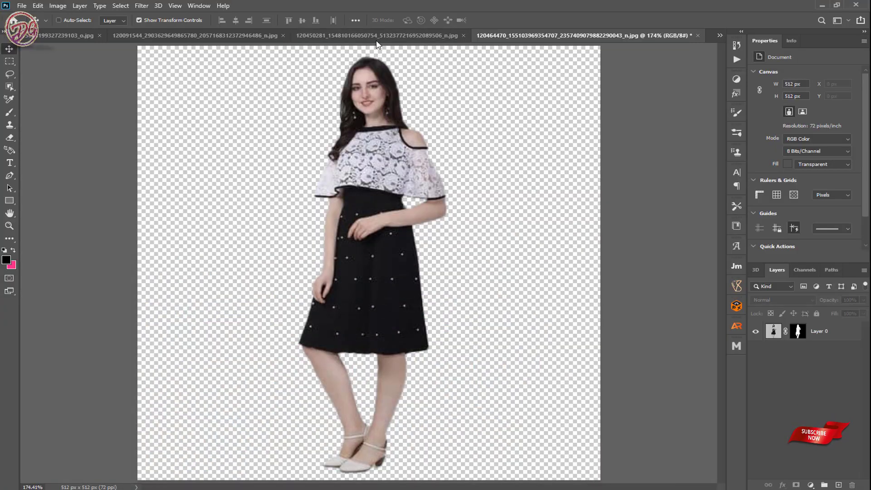
click(356, 44)
click(302, 38)
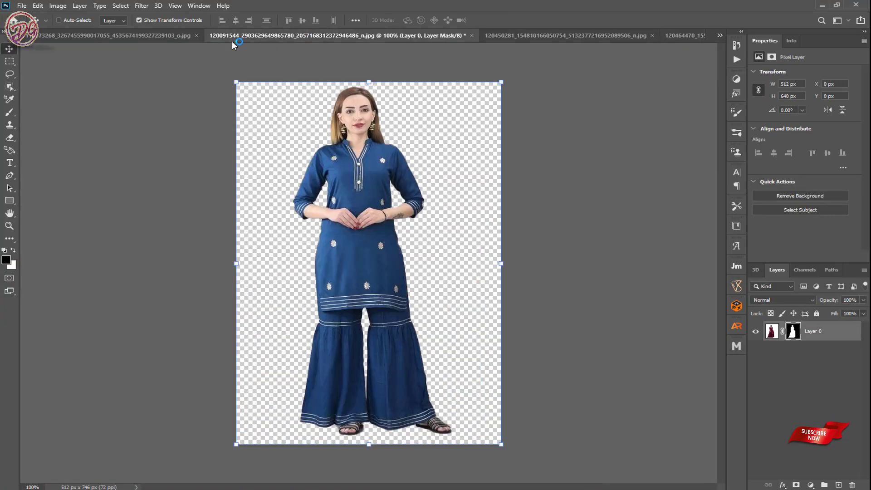
click(189, 36)
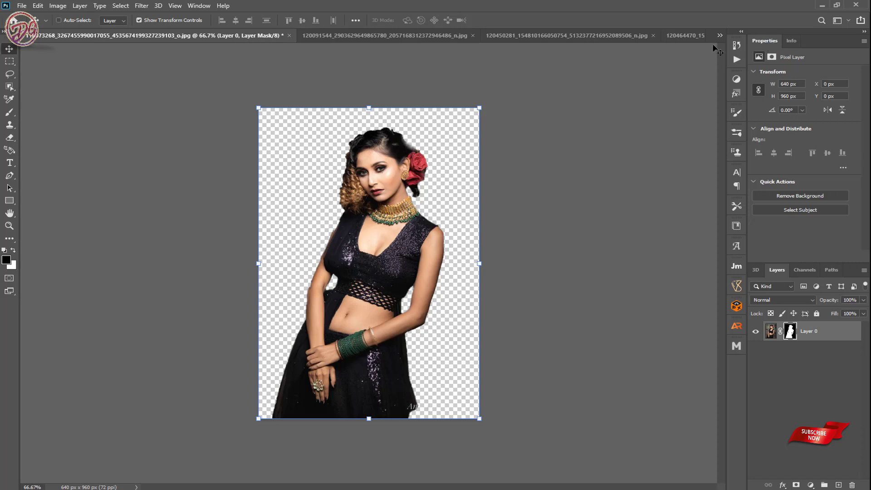
key(ctrl+Tab)
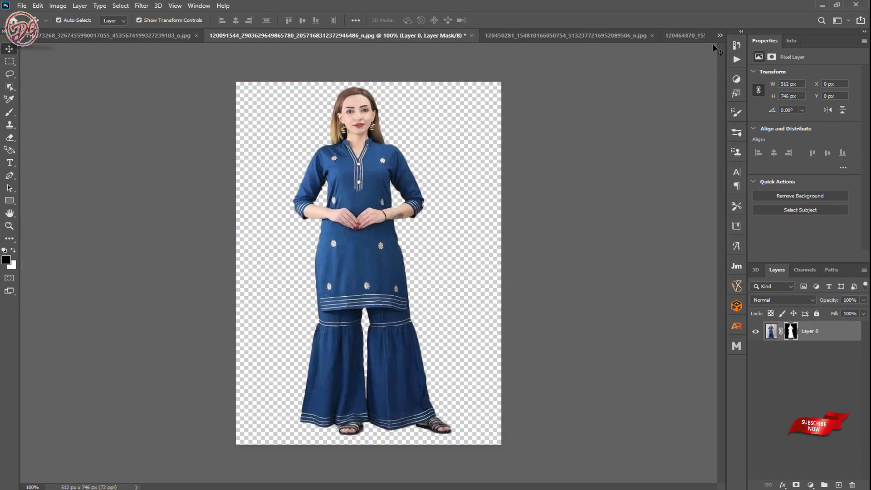
key(ctrl+Tab)
key(ctrl+Tab)
key(ctrl+Tab)
key(ctrl+Tab)
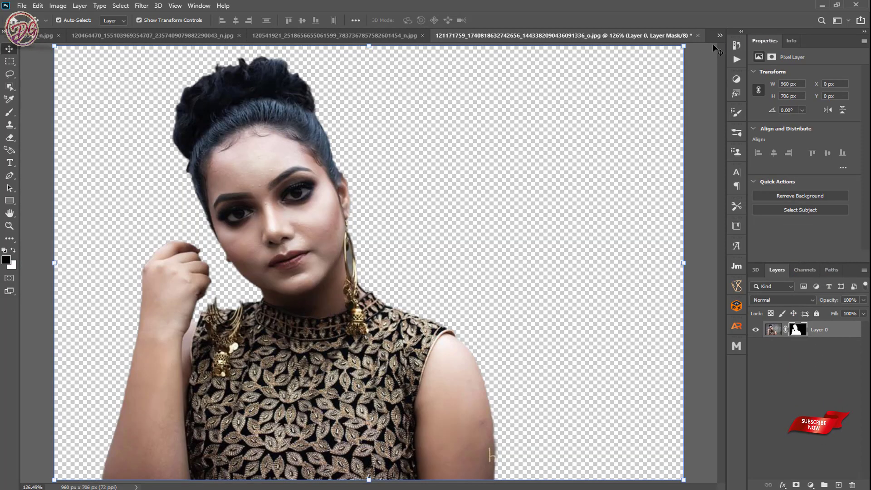
key(ctrl+Tab)
key(ctrl+Tab)
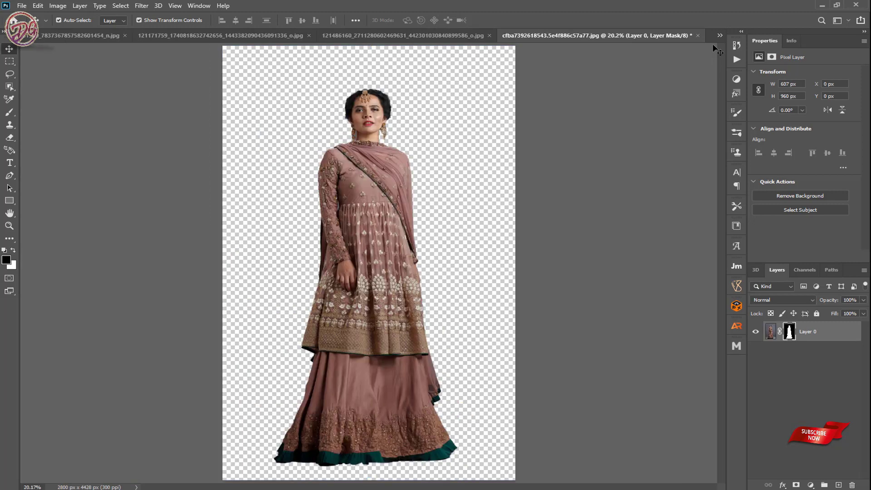
key(ctrl+Tab)
key(ctrl+Tab)
key(ctrl+Tab)
key(ctrl+Tab)
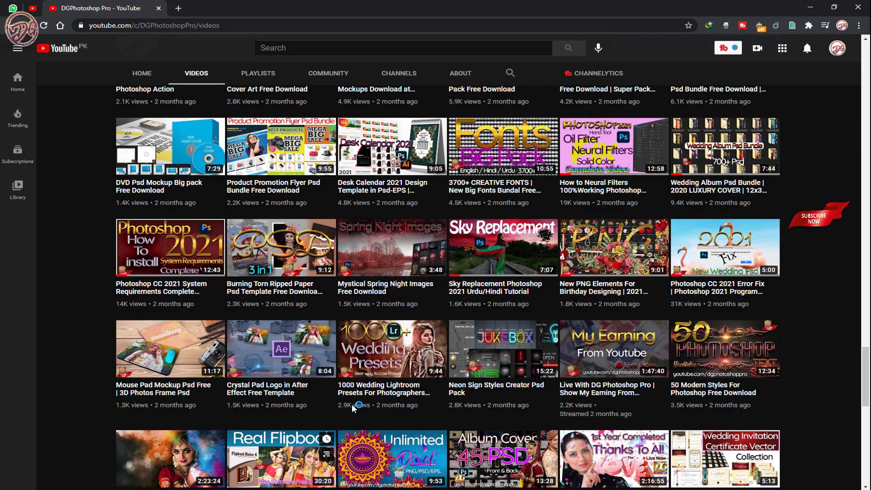
Scroll the YouTube channel's Videos tab back to the top
scroll(354, 401, up, 10)
scroll(354, 395, up, 10)
scroll(354, 390, up, 10)
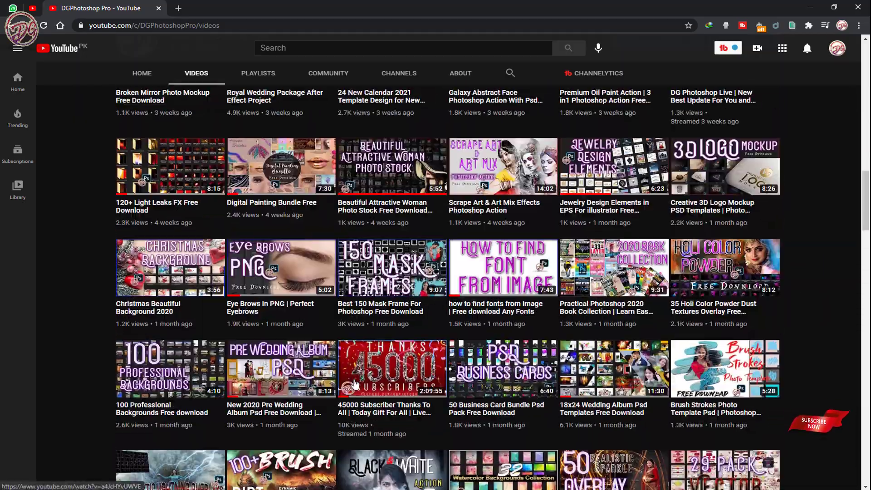
scroll(353, 384, up, 5)
scroll(352, 384, up, 8)
scroll(353, 383, up, 7)
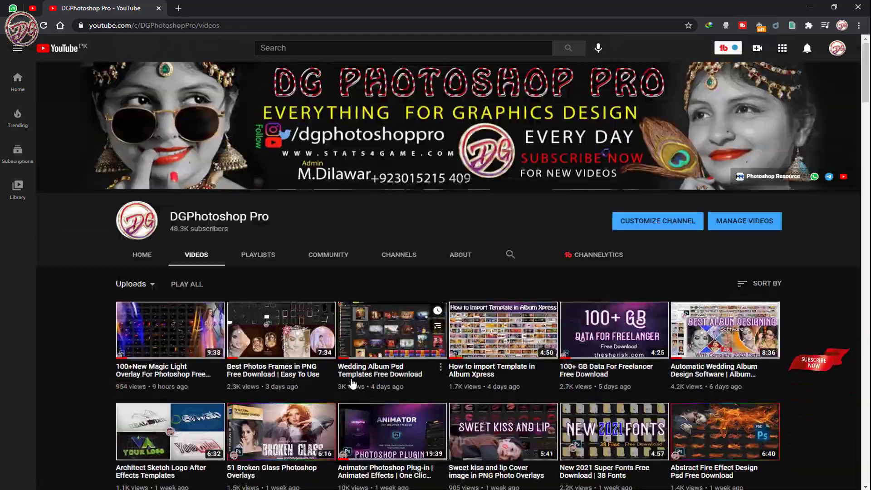